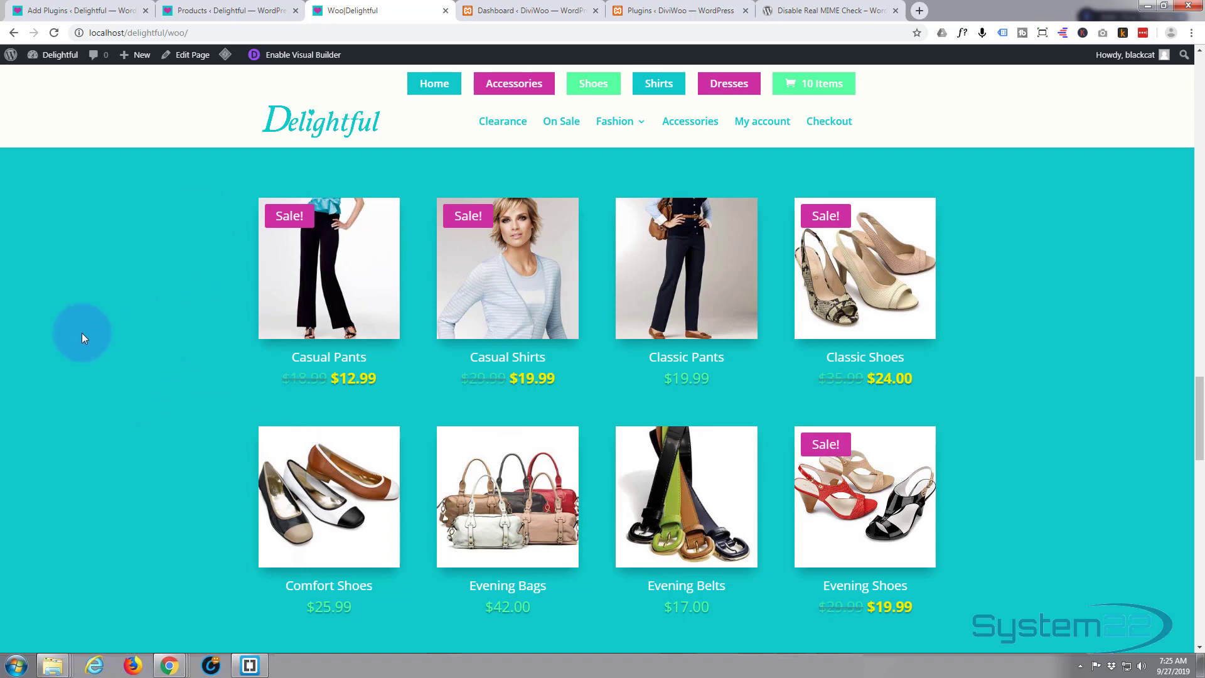
Open the DiviWoo site's product list and compare it with the products on the Delightful shop page.
click(509, 11)
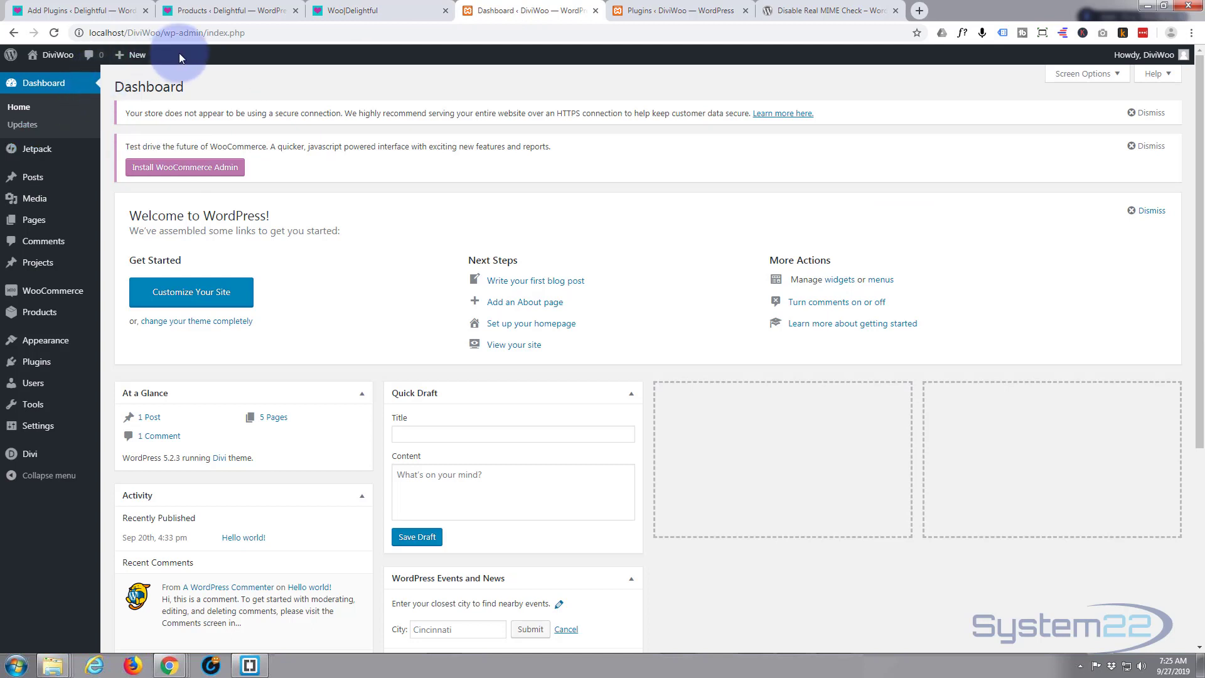
mouse_move(56, 211)
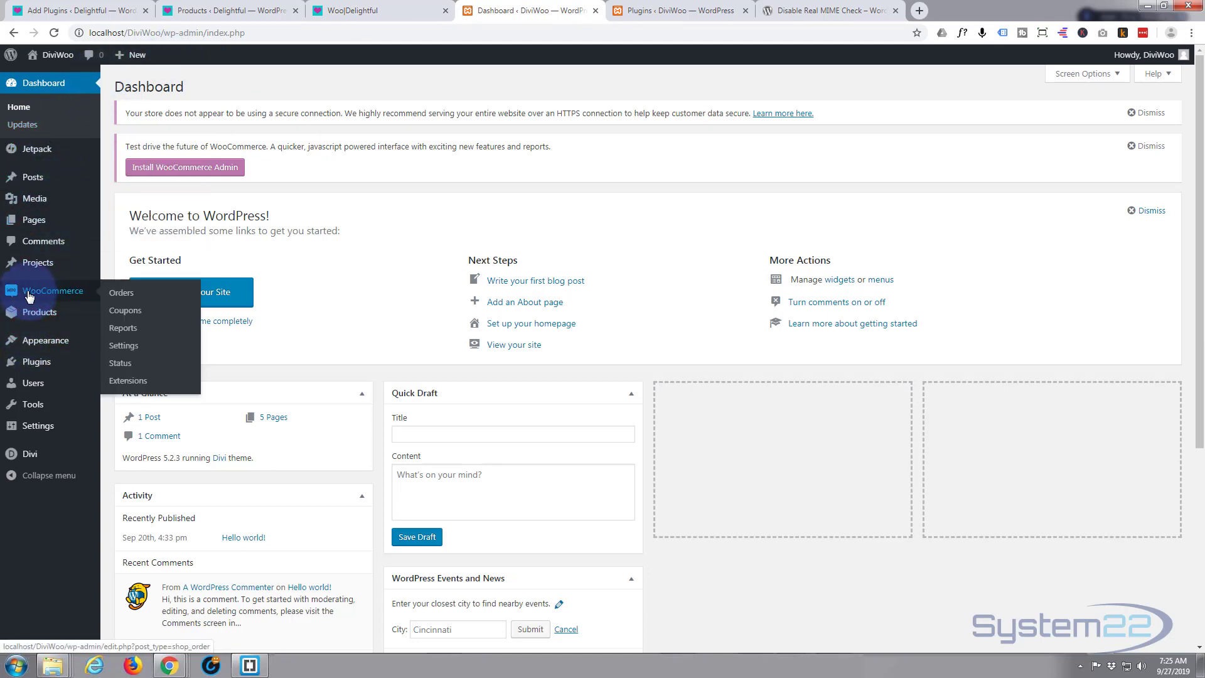
click(44, 317)
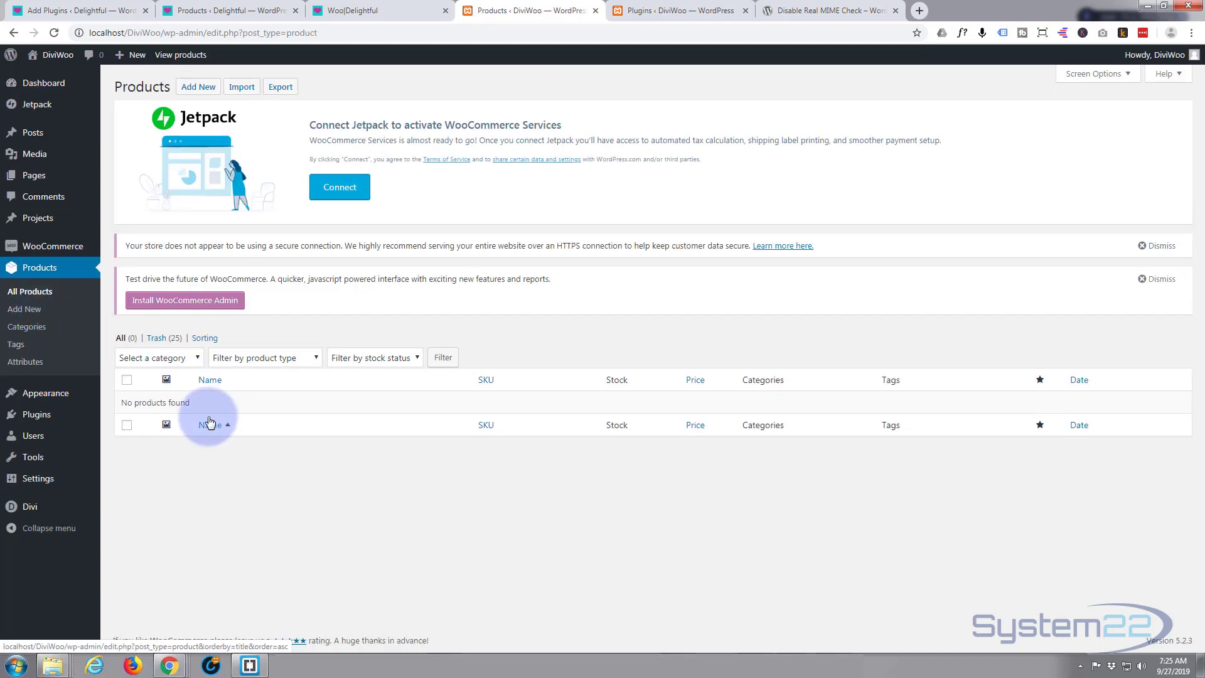
click(365, 10)
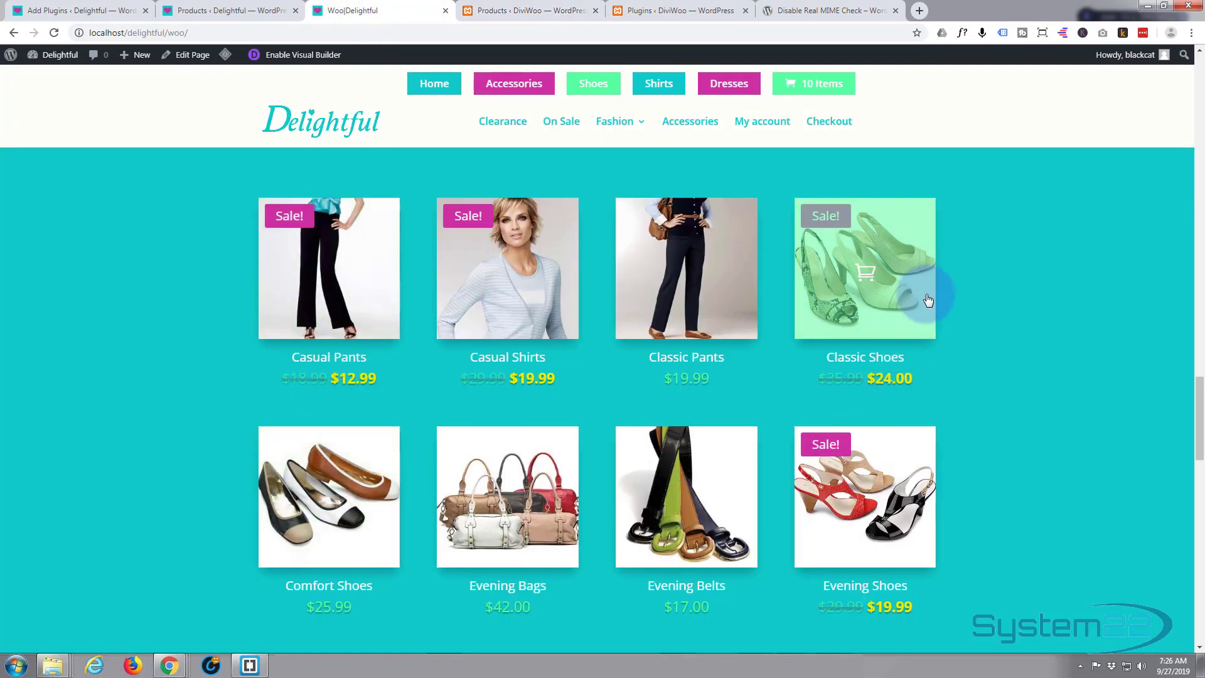
click(515, 10)
click(375, 11)
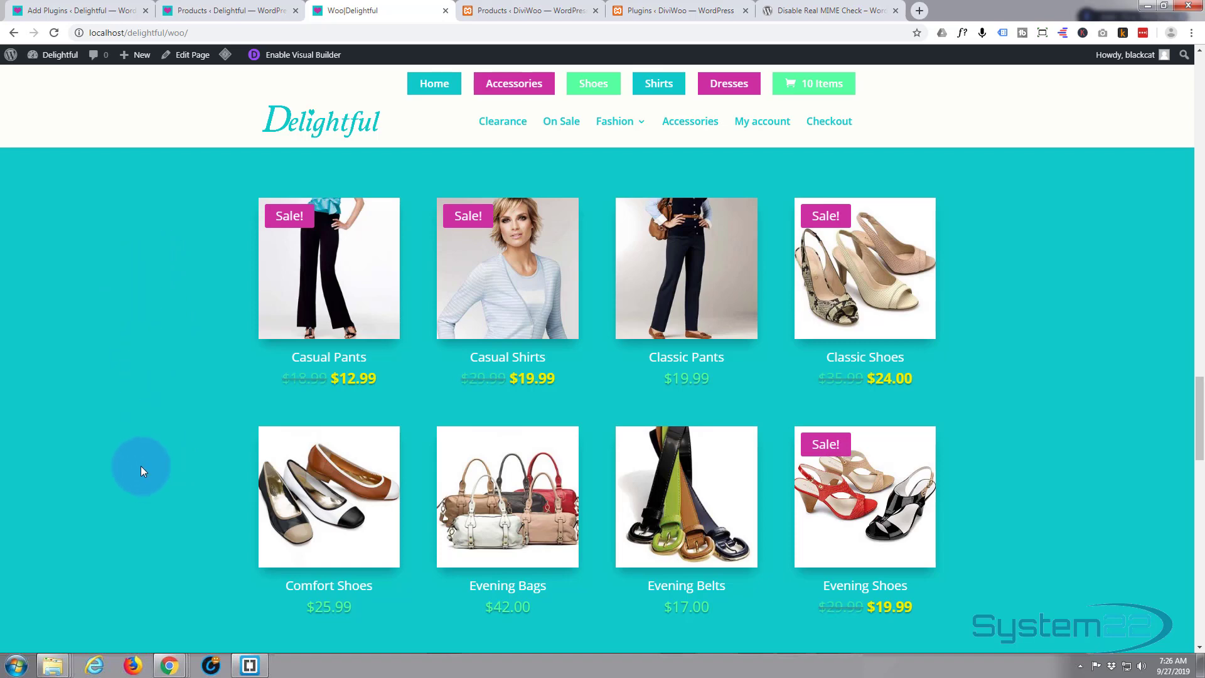
Review the full list of products in the Delightful site's admin.
click(204, 11)
scroll(299, 504, down, 7)
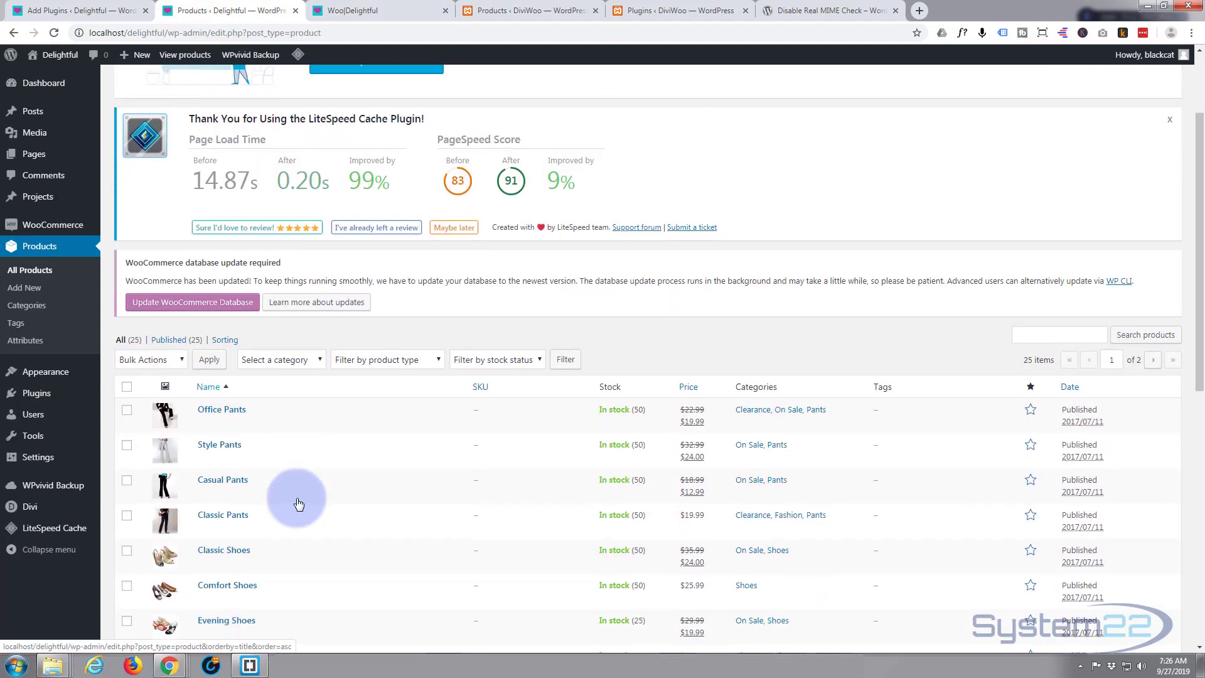
scroll(299, 504, down, 3)
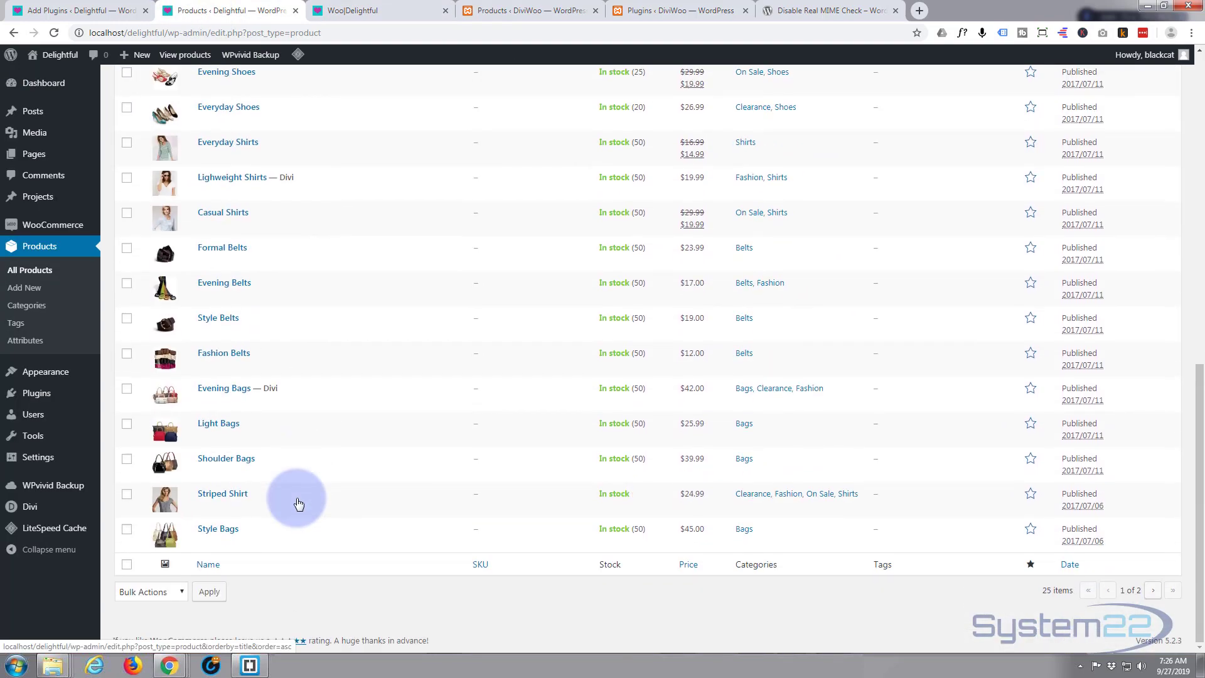
scroll(446, 336, up, 10)
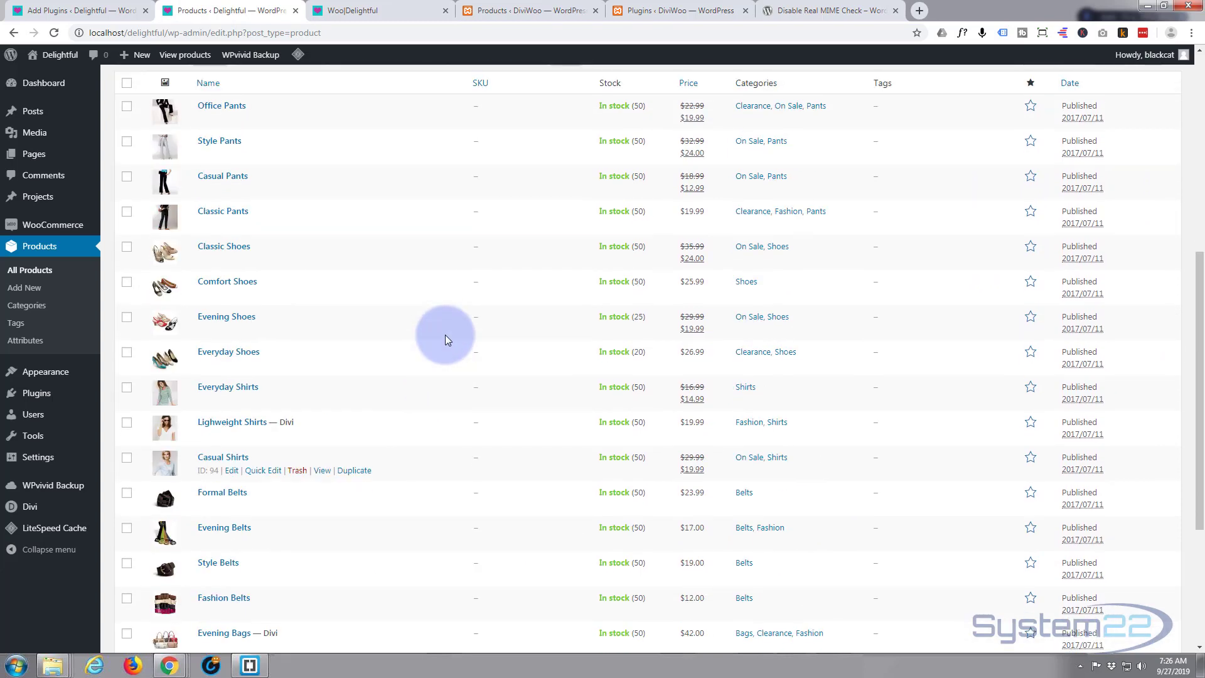
scroll(447, 340, up, 3)
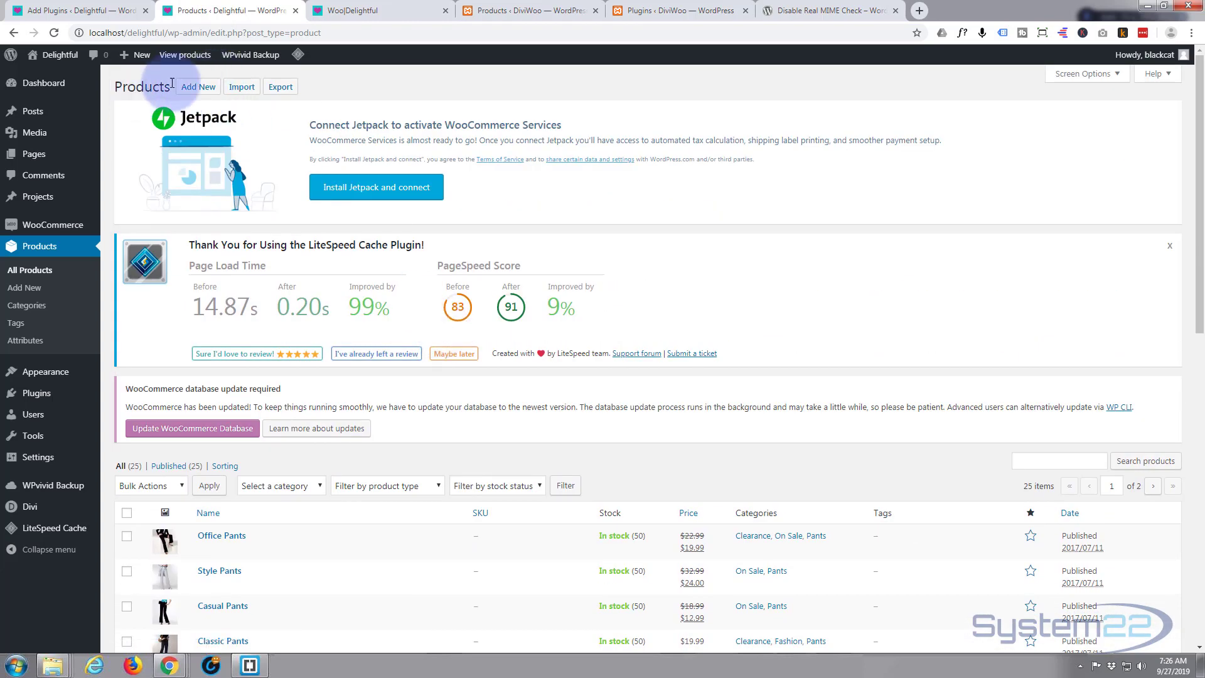
Export the Delightful products to a CSV file with all columns, all product types, all categories and custom meta included.
click(280, 87)
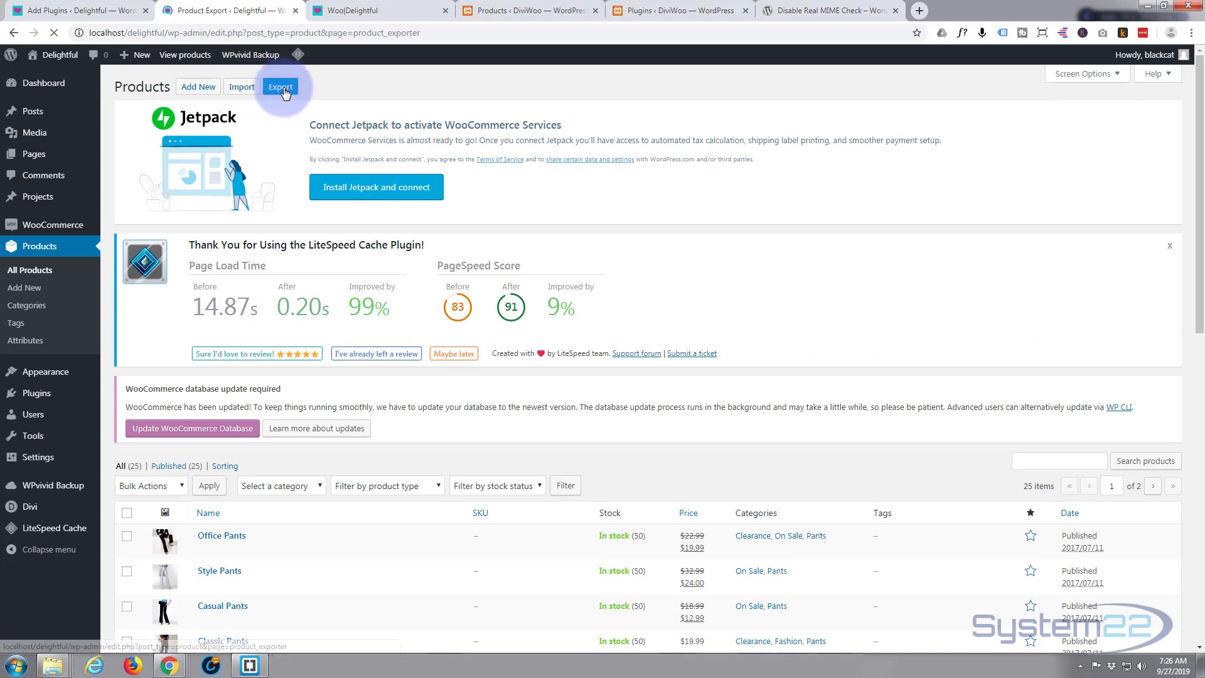
scroll(298, 413, down, 3)
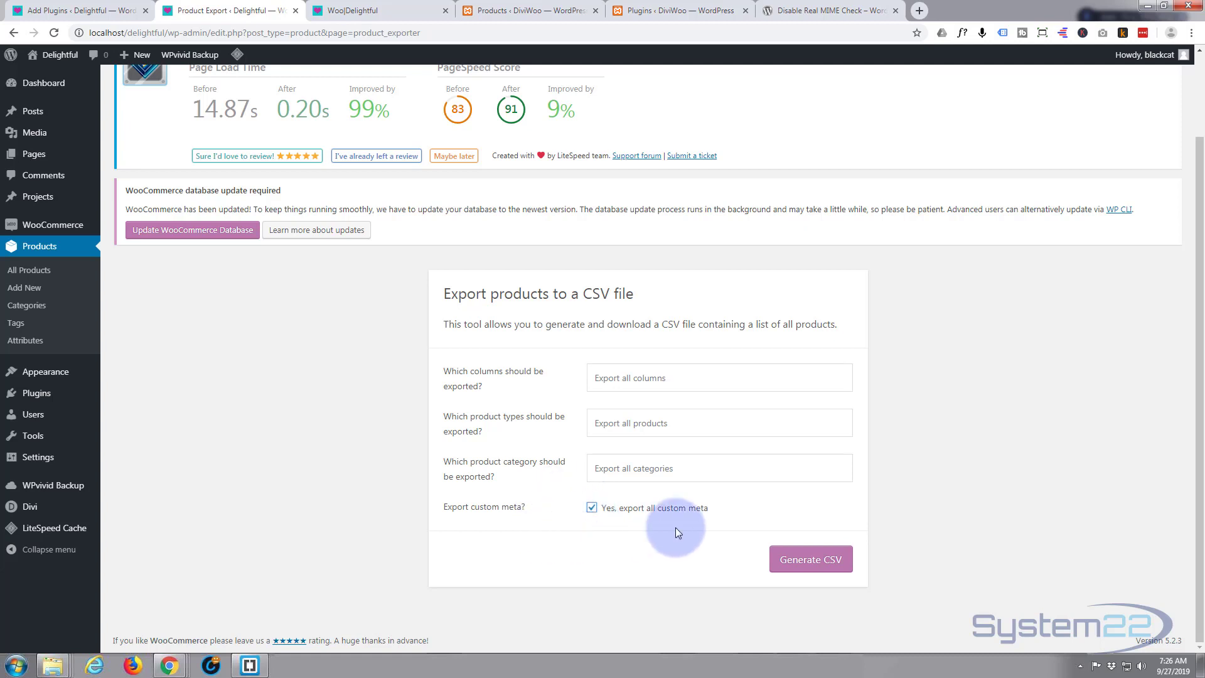
click(808, 560)
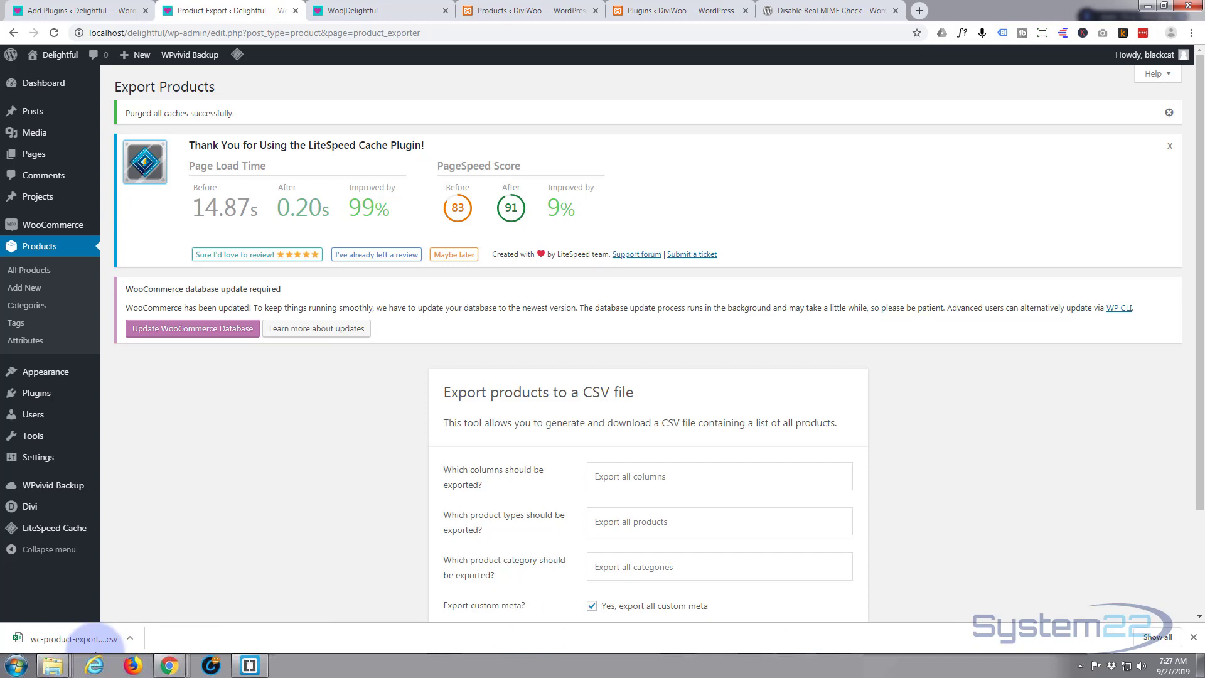
Try to import the exported wc-product-export CSV file into the DiviWoo site's products.
click(521, 10)
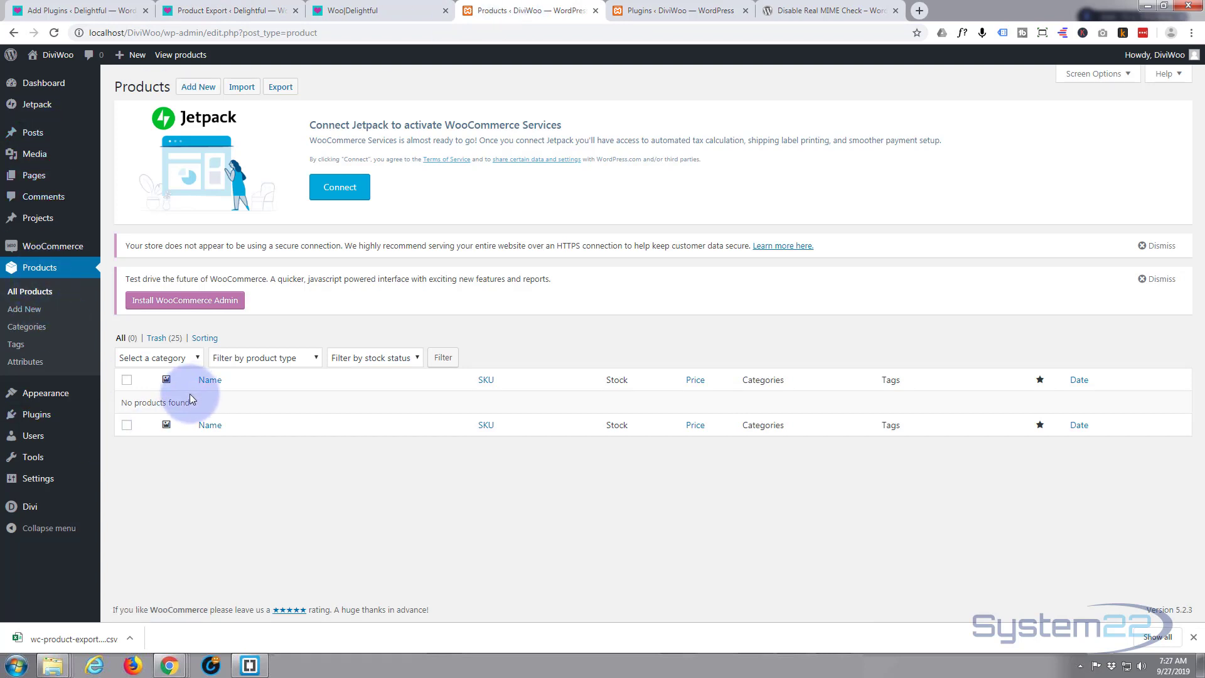
click(248, 89)
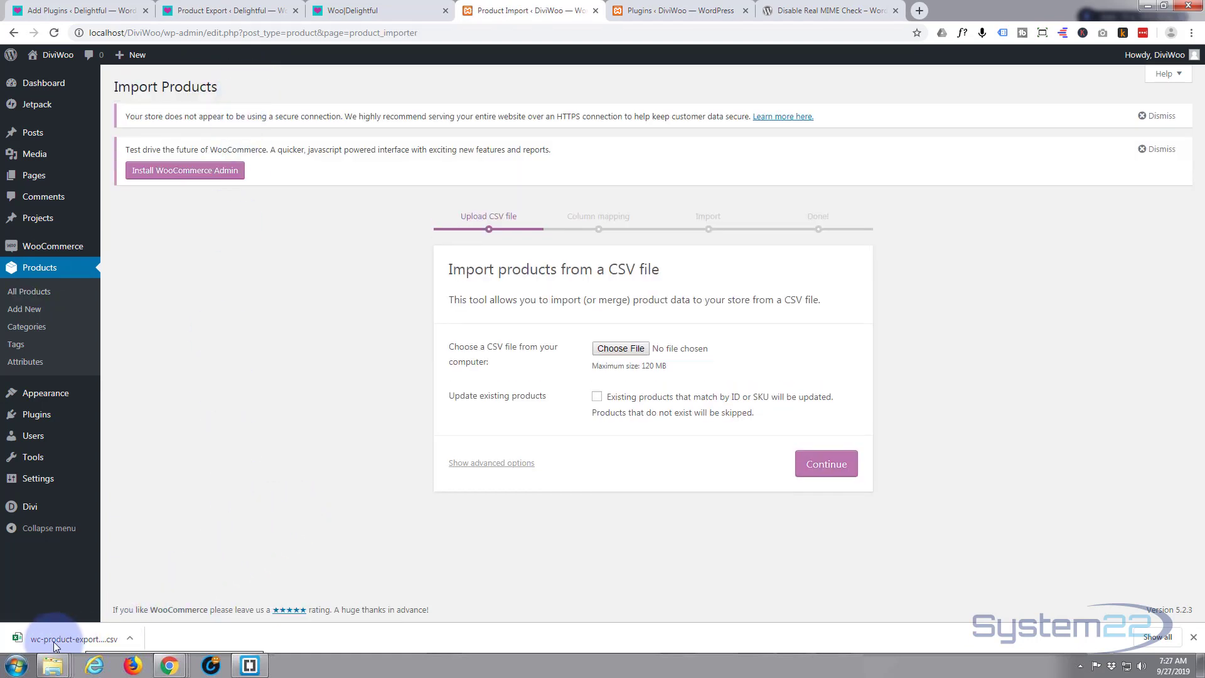
drag(54, 646, 685, 354)
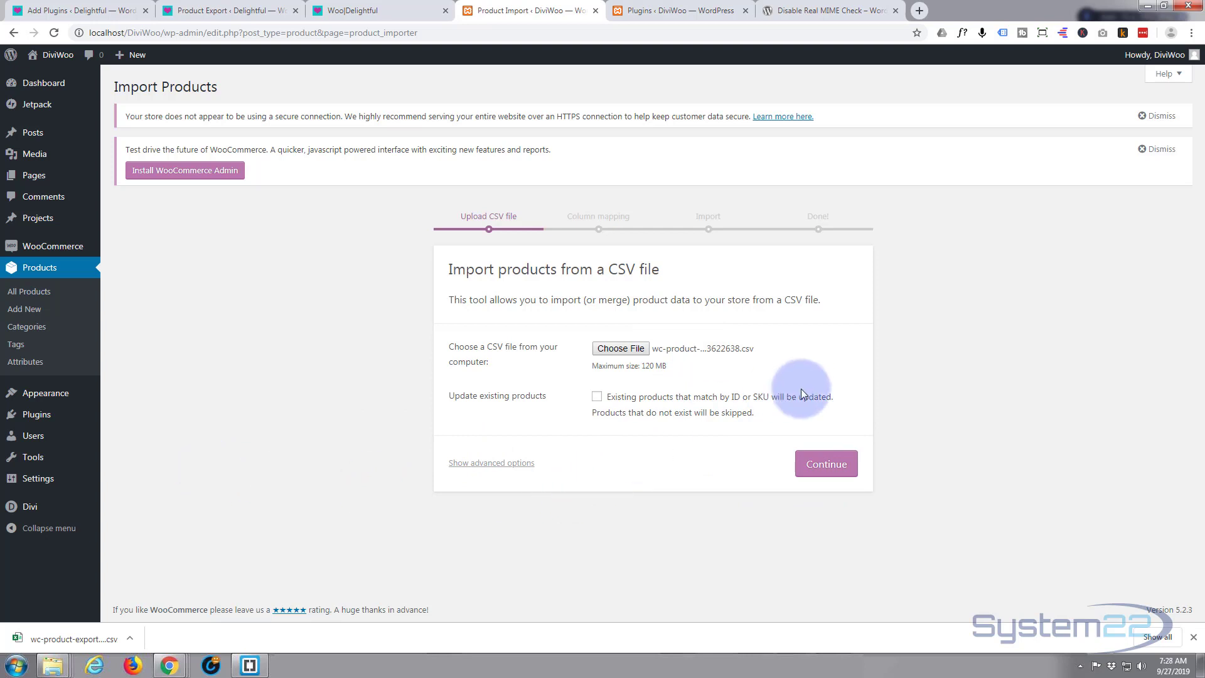
click(827, 464)
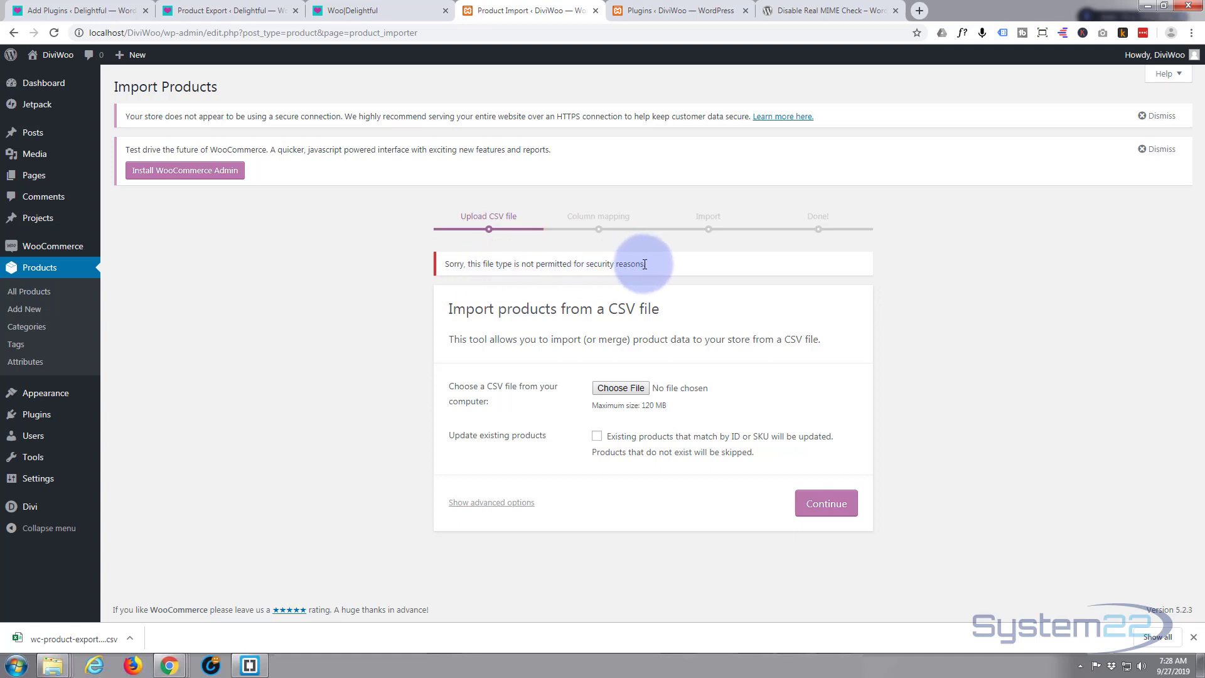
drag(639, 264, 500, 275)
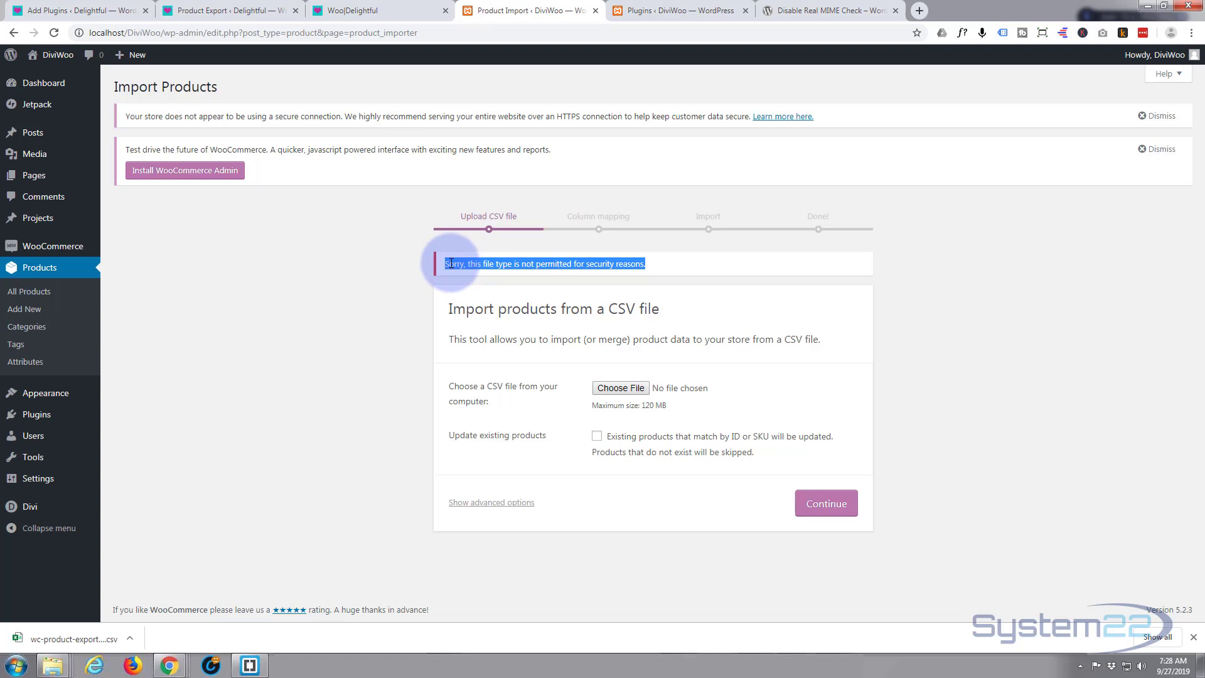
click(985, 348)
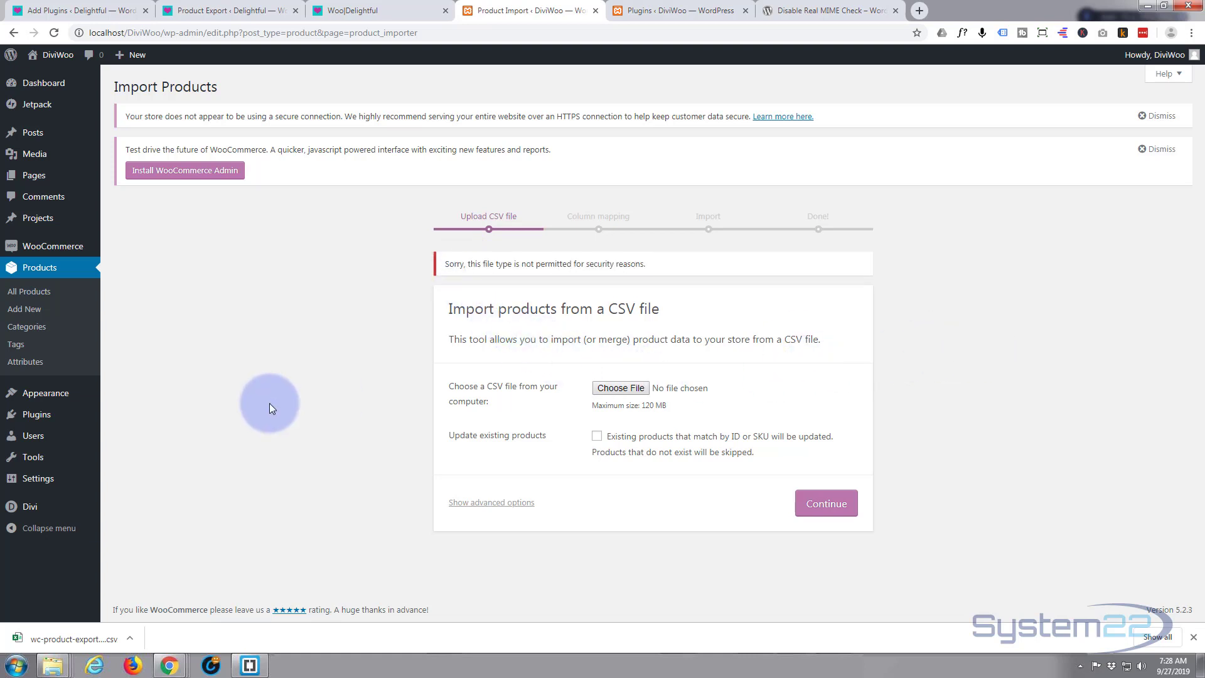
Download the Disable Real MIME Check plugin zip from WordPress.org and install and activate it on the DiviWoo site.
click(829, 11)
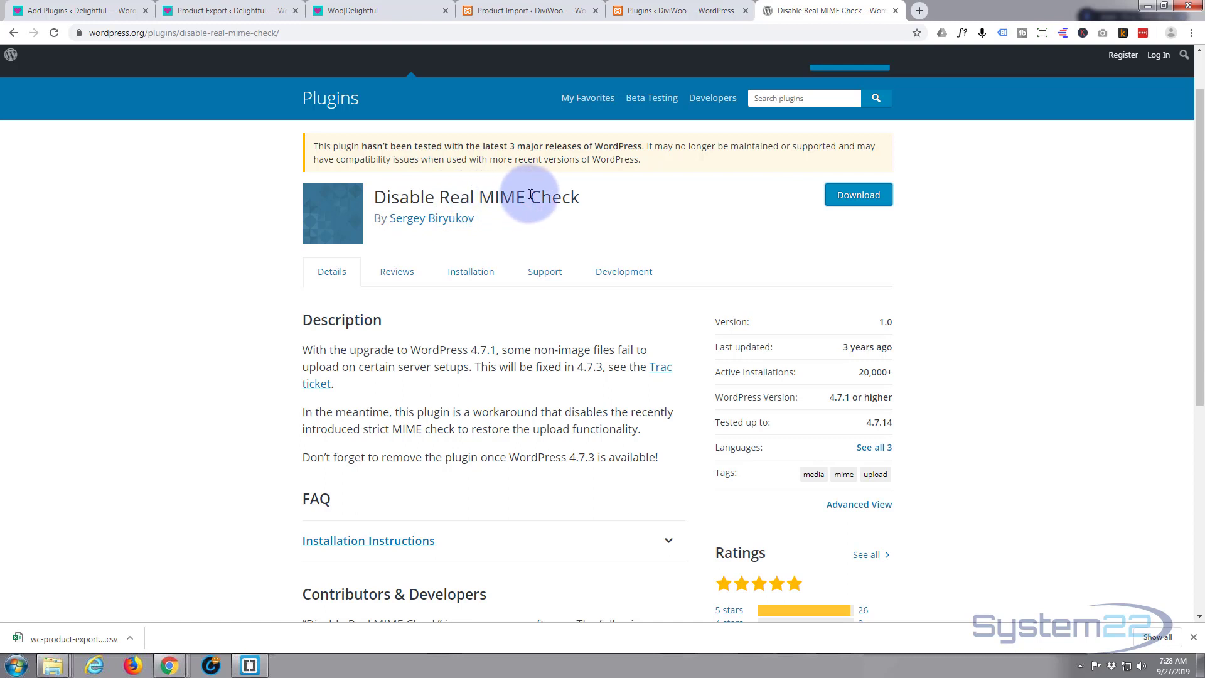
click(876, 197)
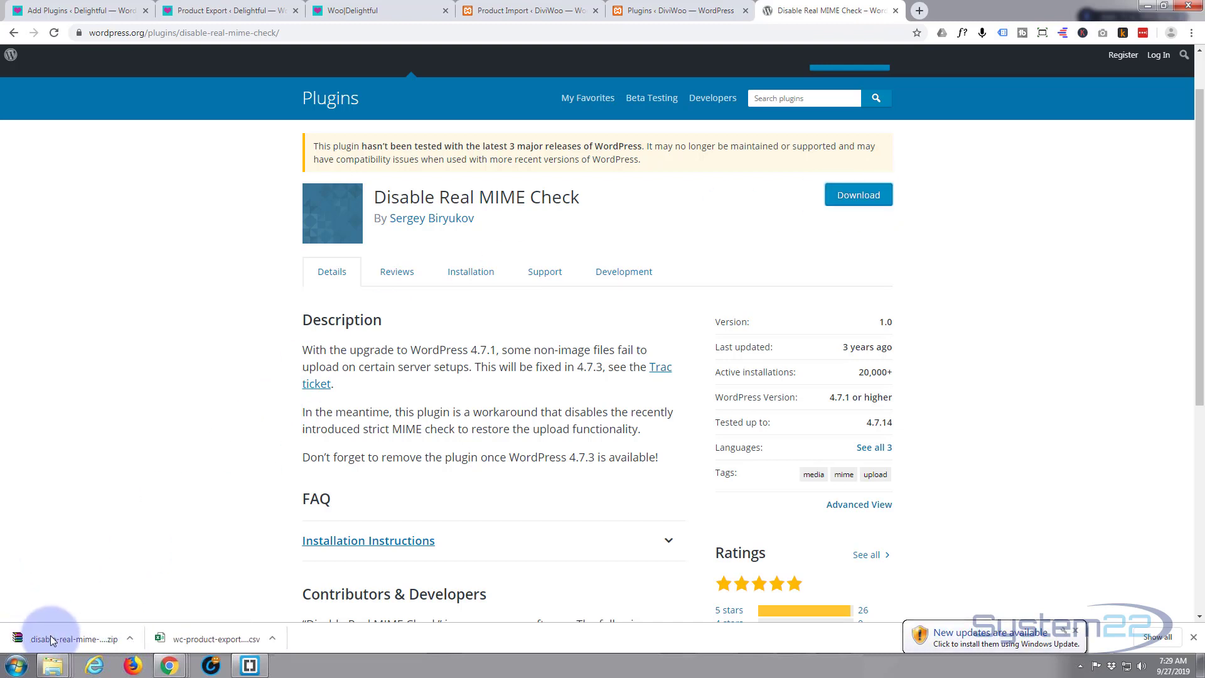
click(667, 13)
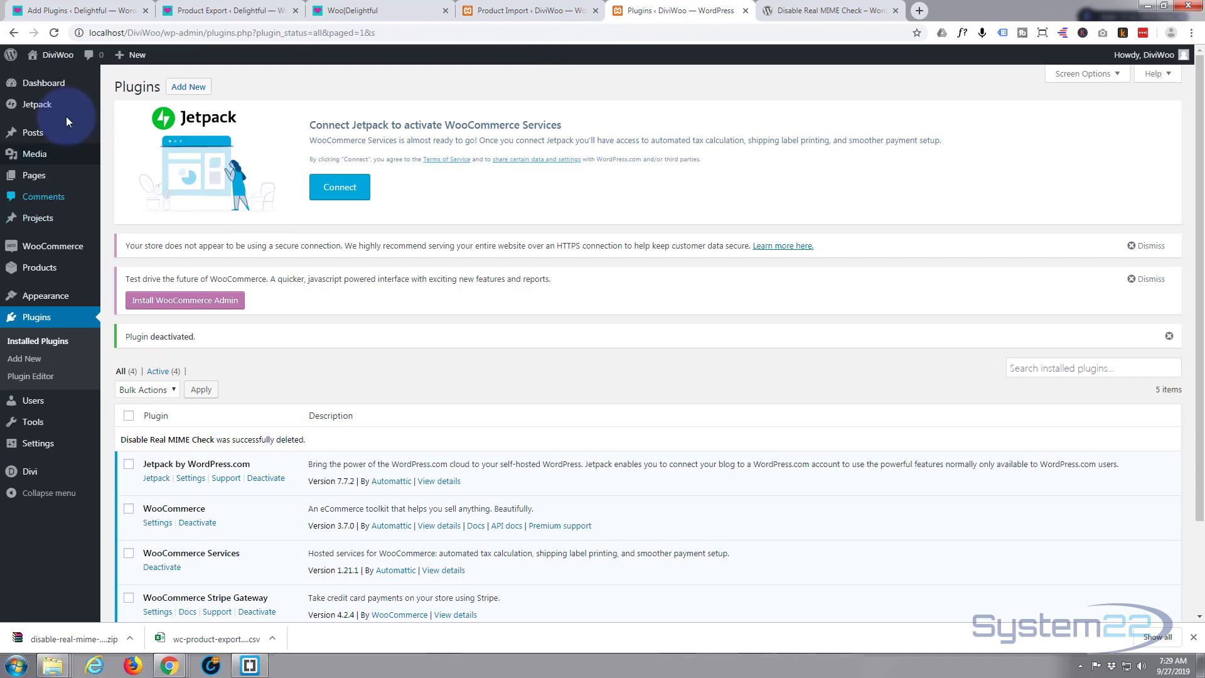
click(204, 87)
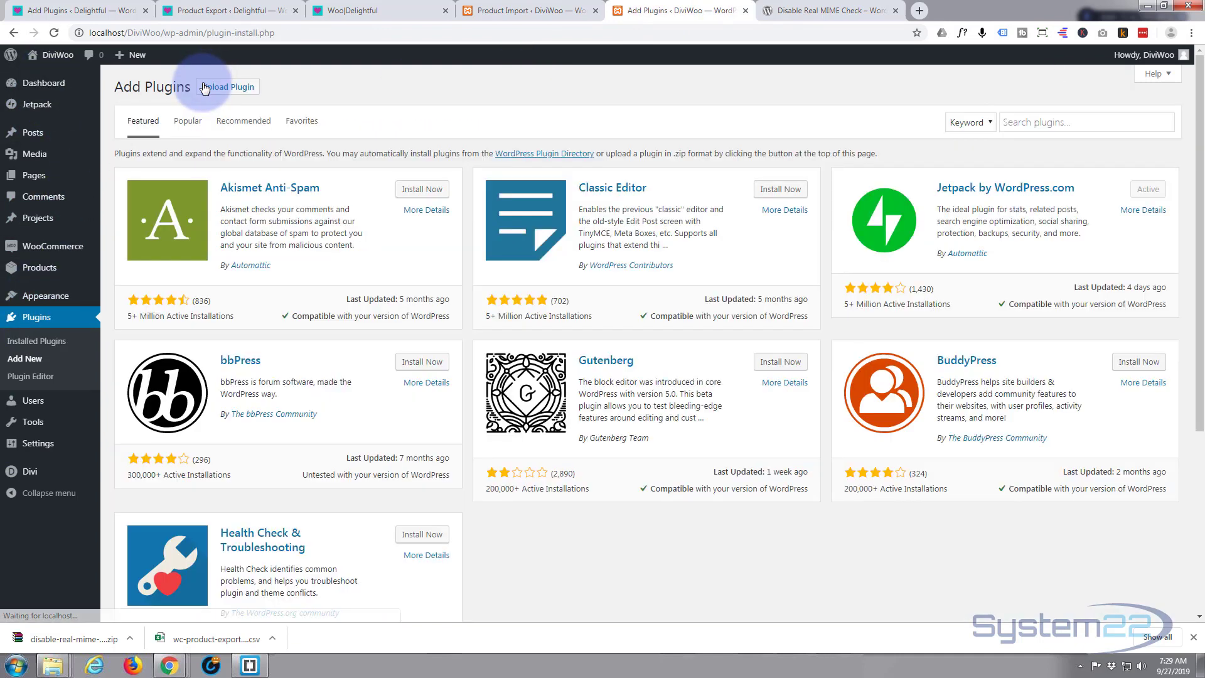
click(226, 93)
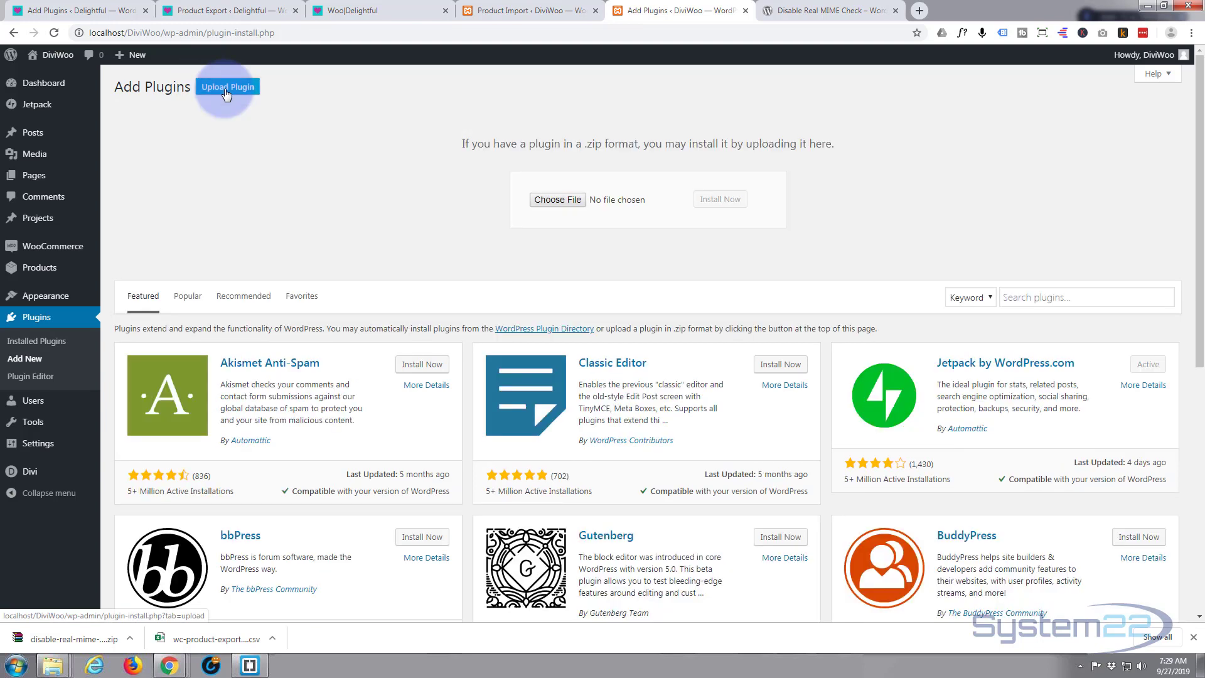
drag(608, 206, 645, 204)
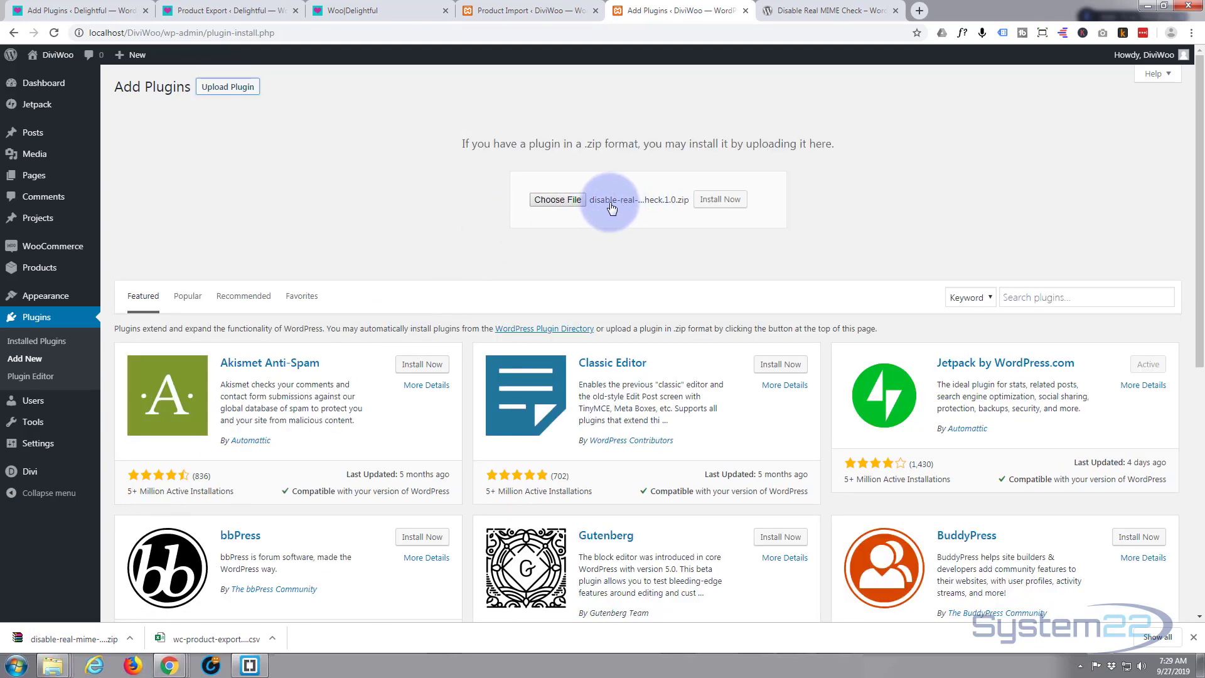
click(722, 201)
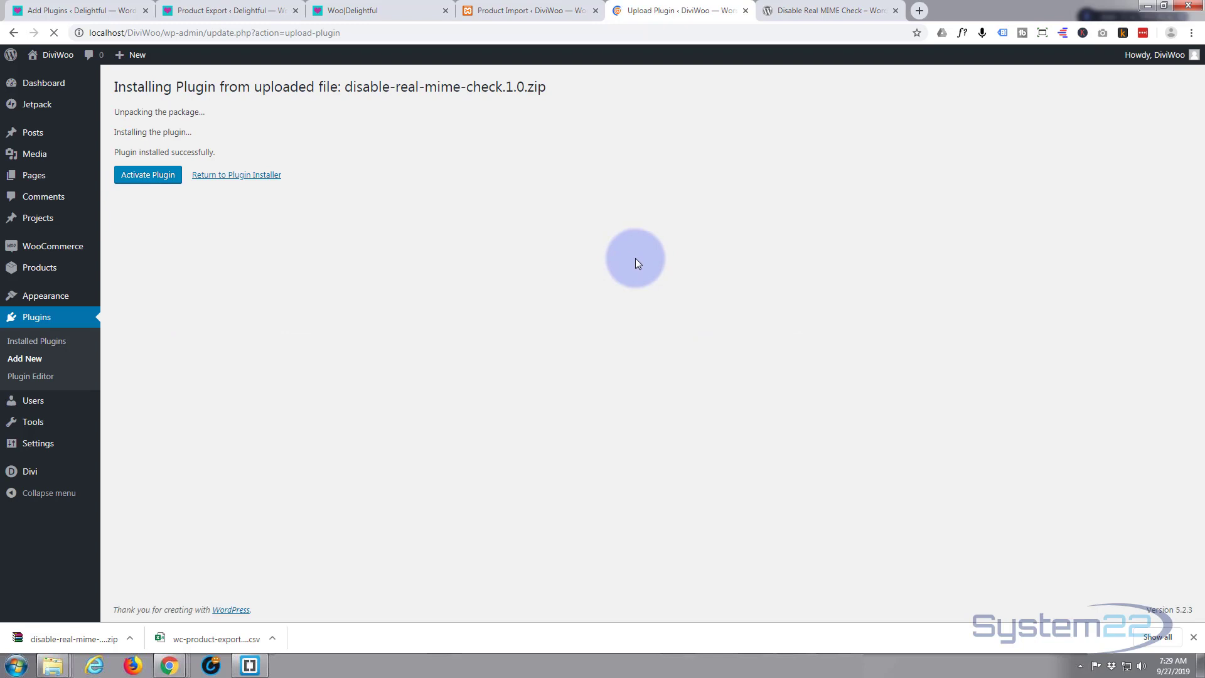
click(148, 177)
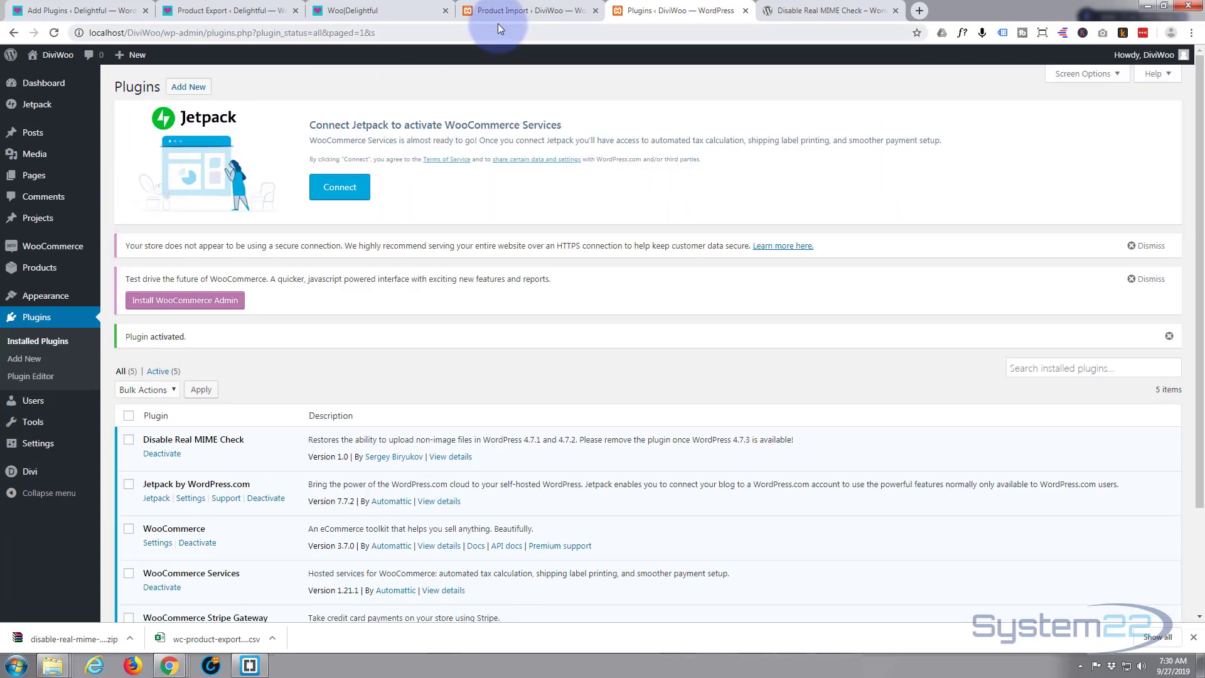
Reload the DiviWoo product importer and upload the wc-product-export CSV file, continuing to column mapping.
click(533, 14)
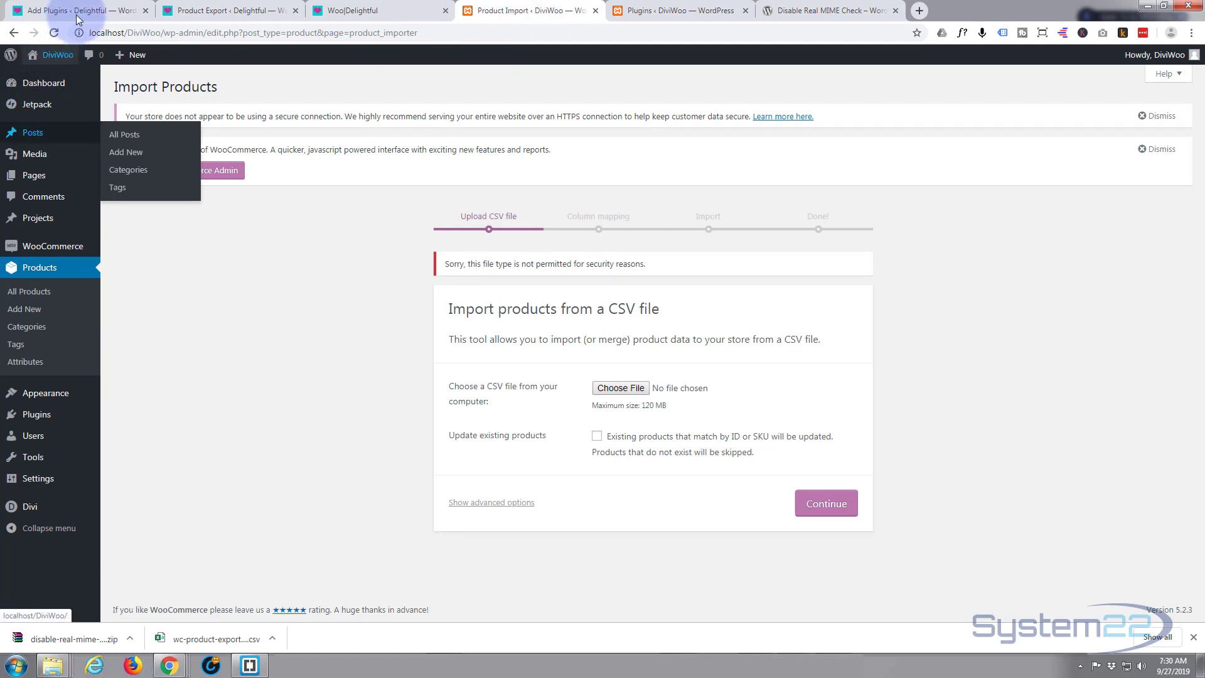
click(54, 33)
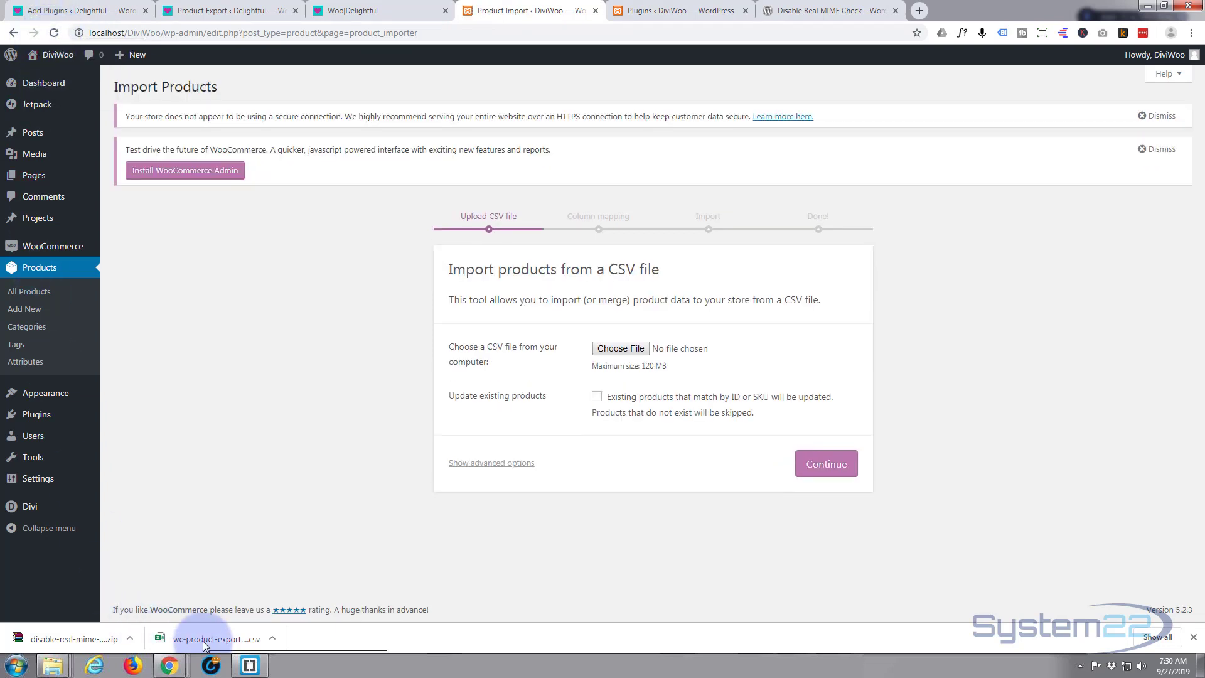
drag(202, 645, 707, 355)
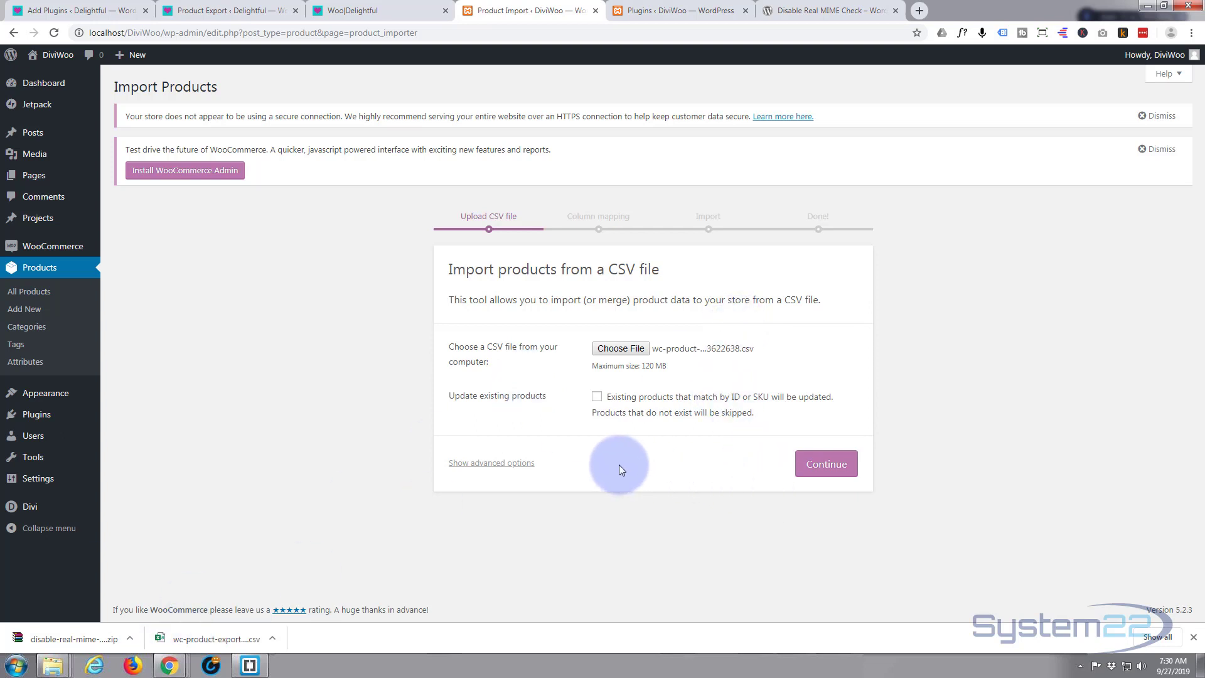
click(831, 467)
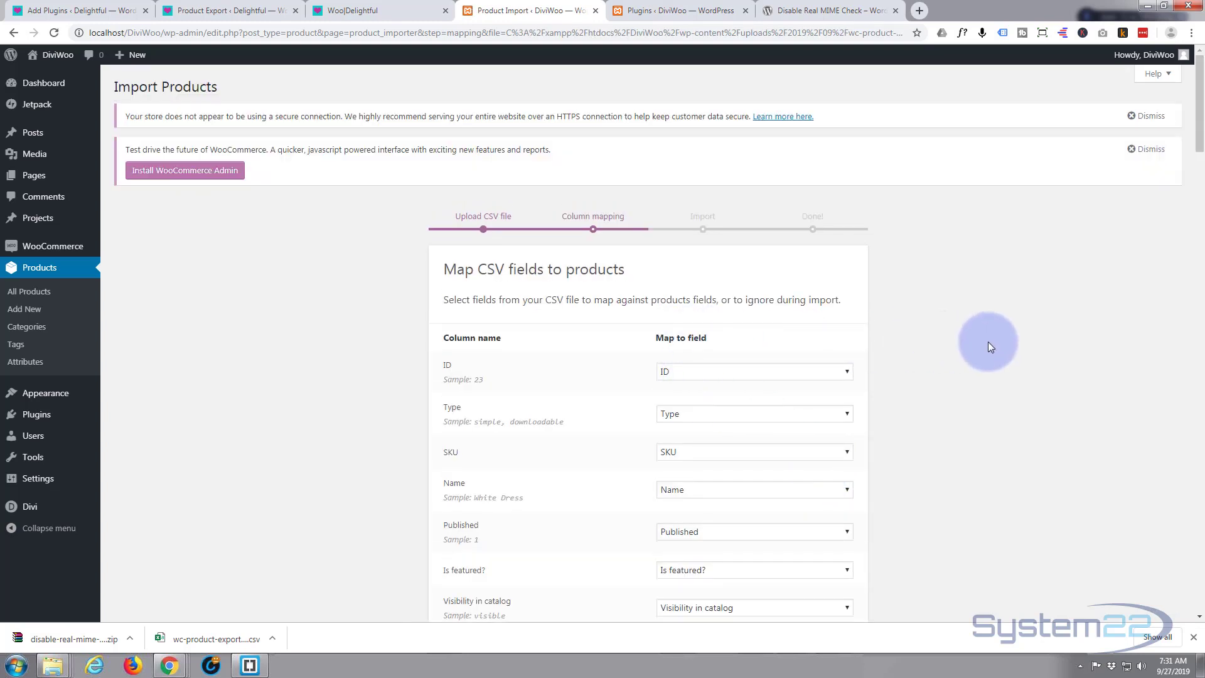
Review how the CSV columns map to product fields, through to the meta data entries at the end.
scroll(989, 341, down, 1)
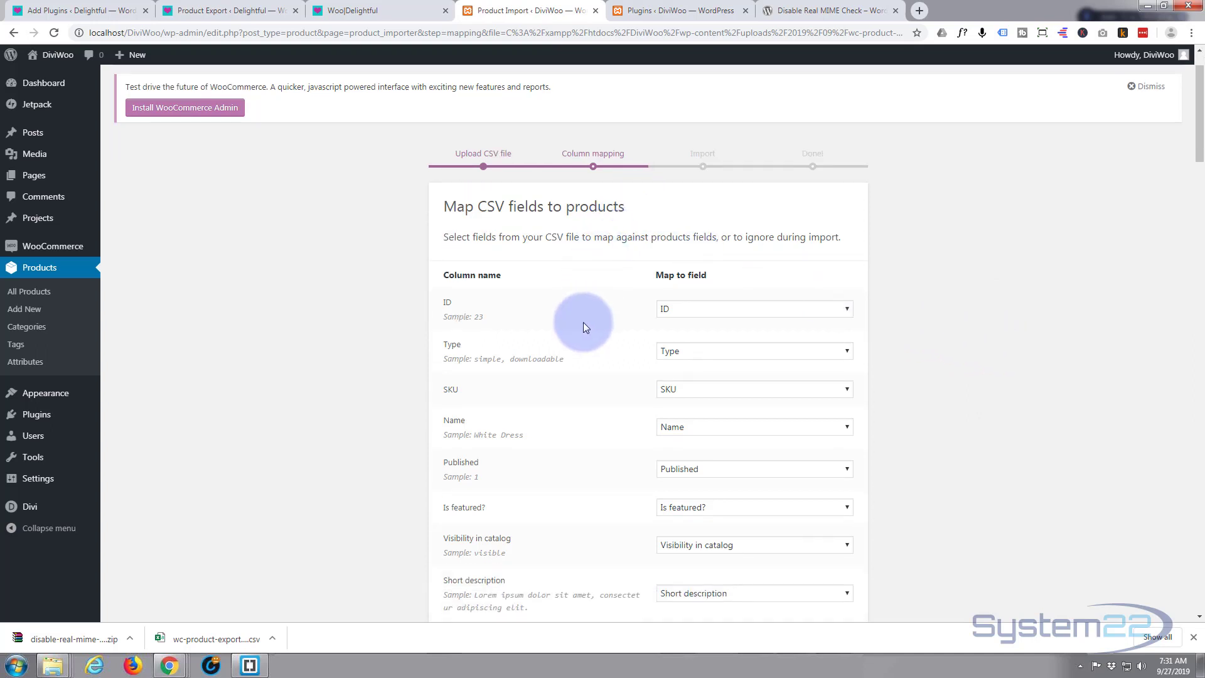
scroll(583, 322, down, 5)
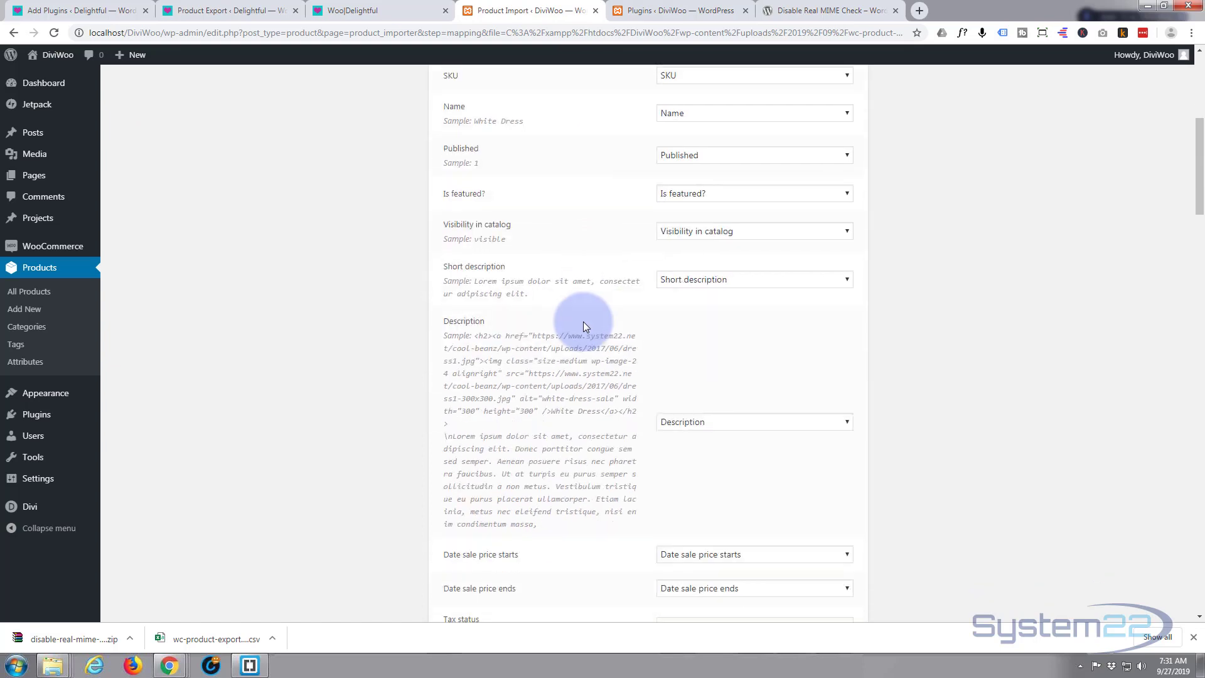
scroll(583, 321, down, 15)
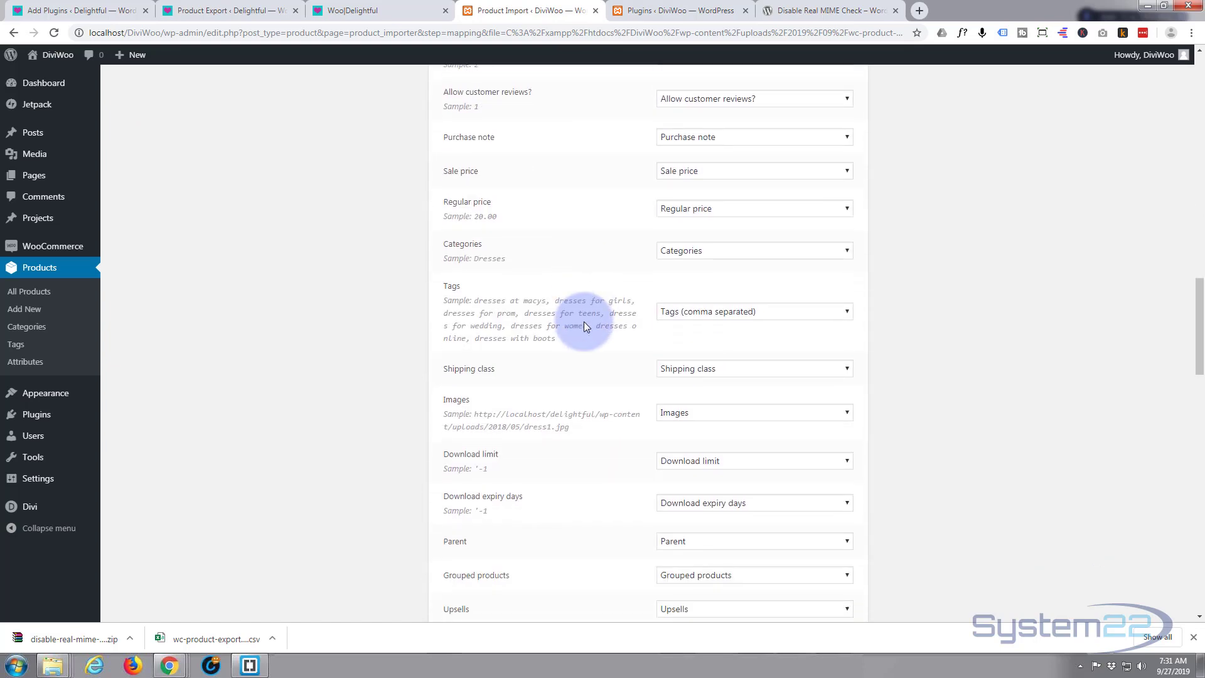
scroll(584, 326, down, 10)
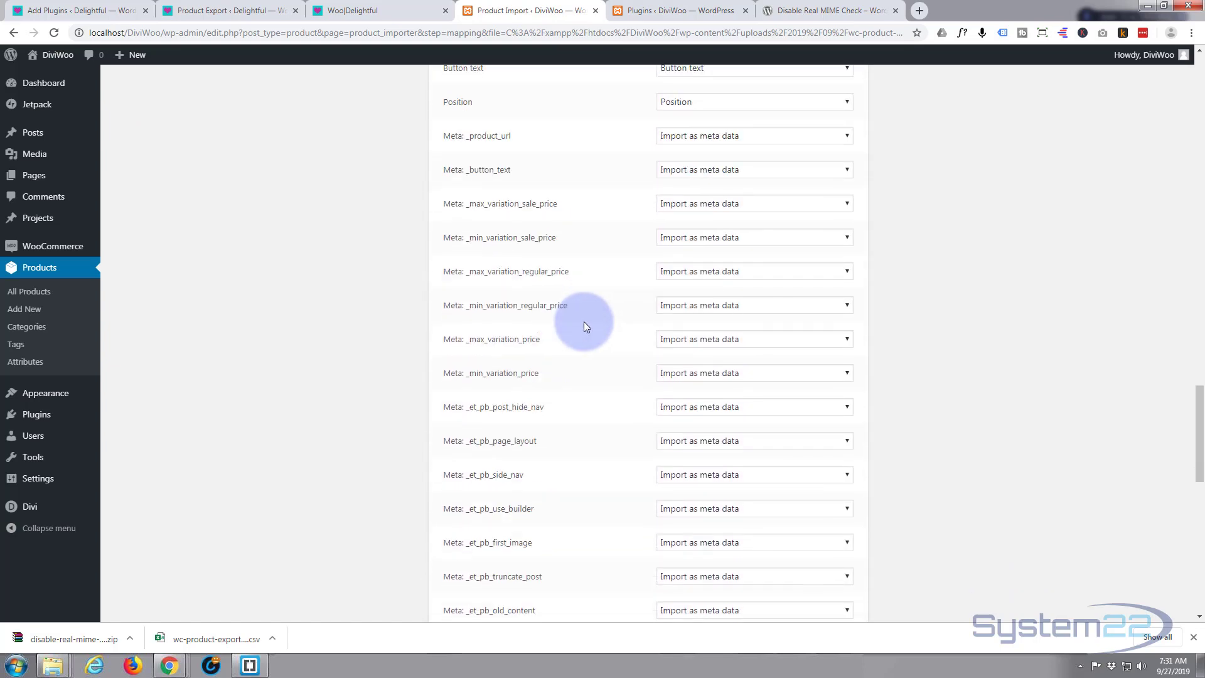
scroll(584, 327, down, 12)
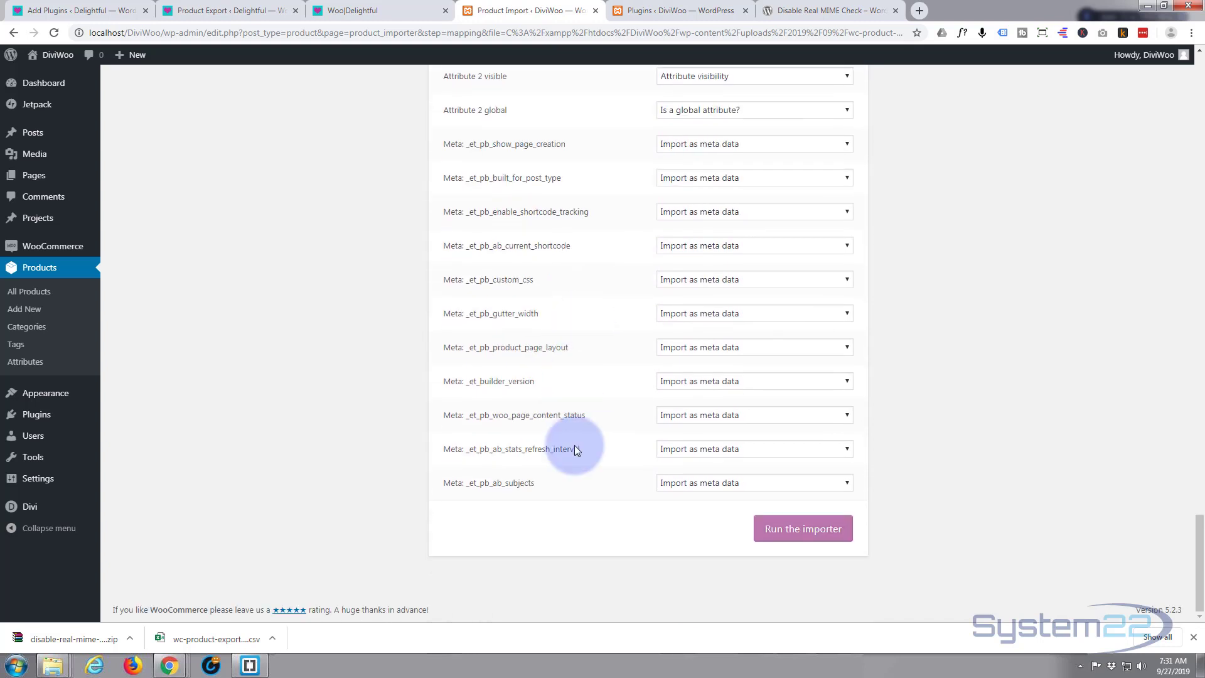
Run the product import with the current column mapping and look through the imported products in the product list.
click(806, 533)
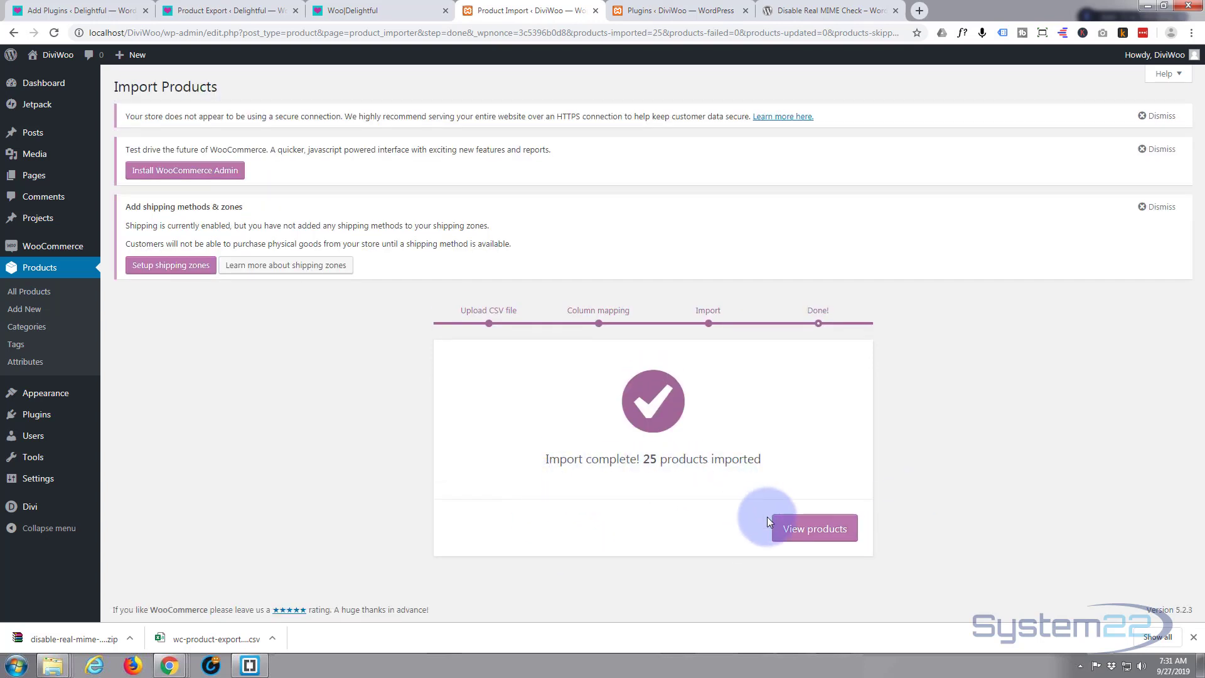
click(829, 533)
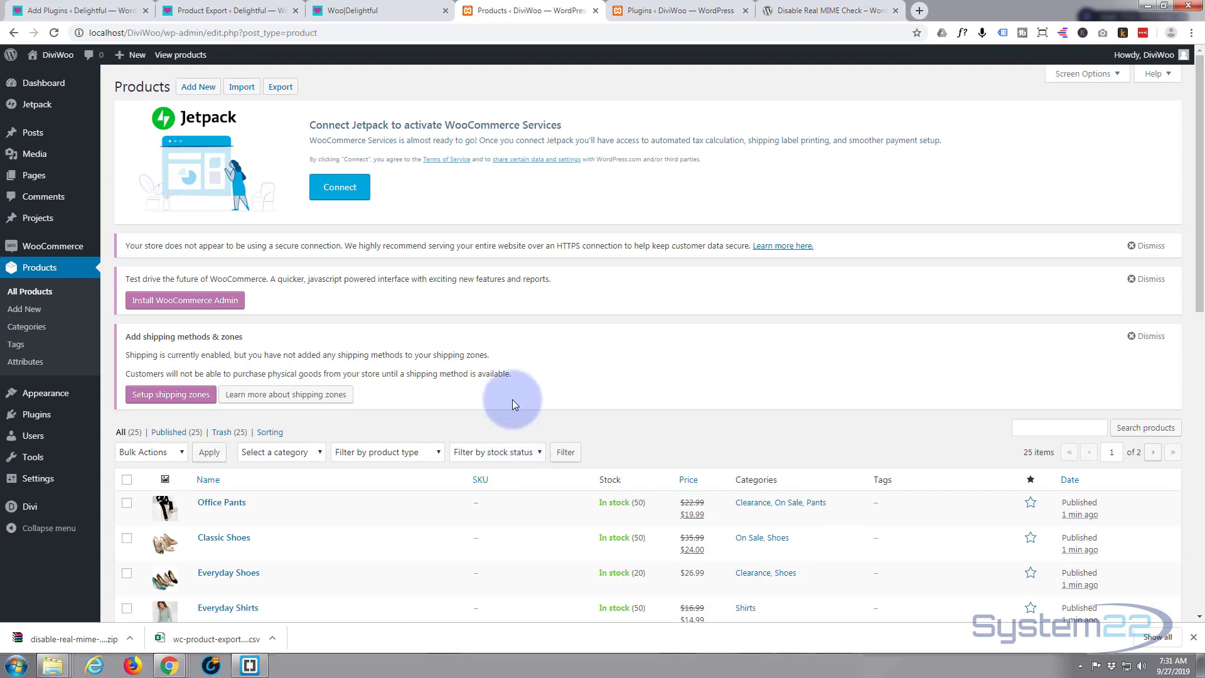
scroll(512, 405, down, 10)
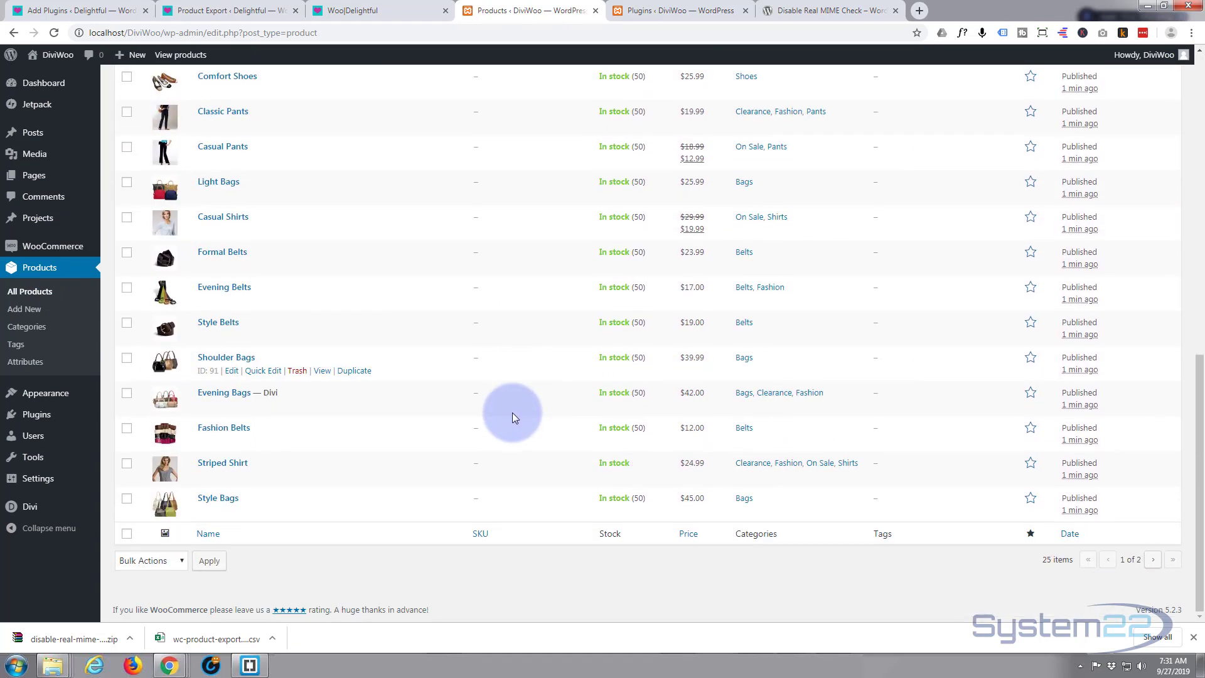
scroll(512, 412, up, 4)
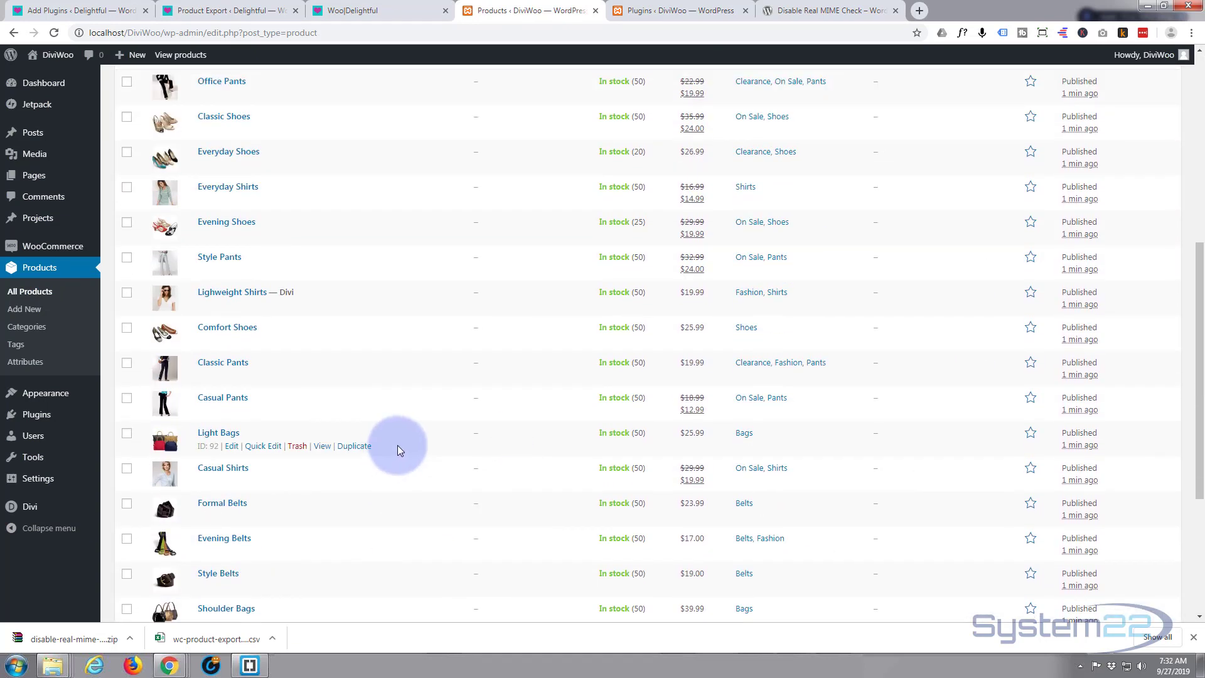
scroll(399, 443, up, 7)
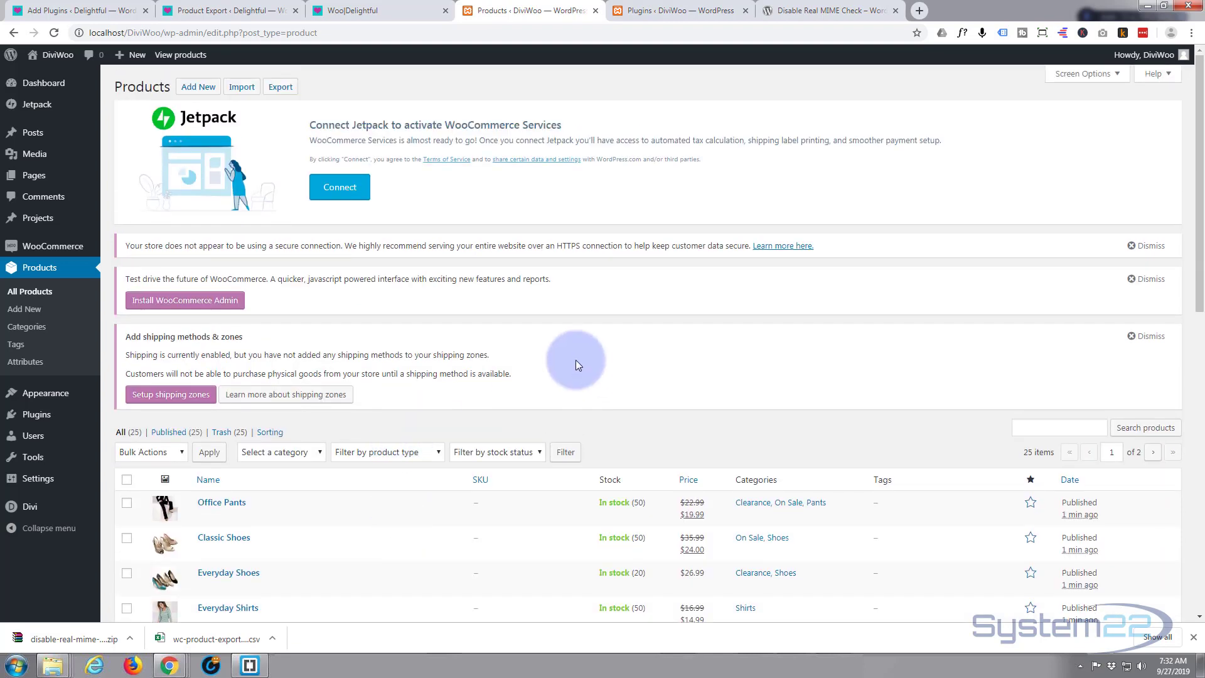
Open the draft page Woo test for editing in the Divi Builder.
click(36, 180)
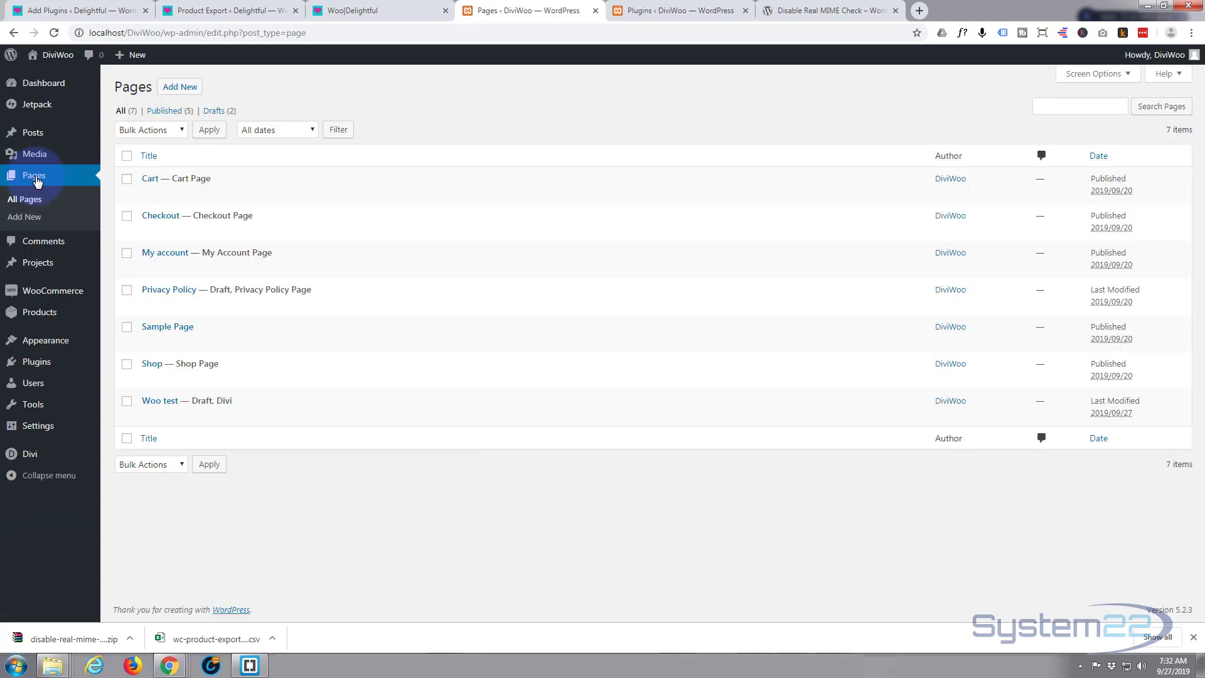
mouse_move(150, 405)
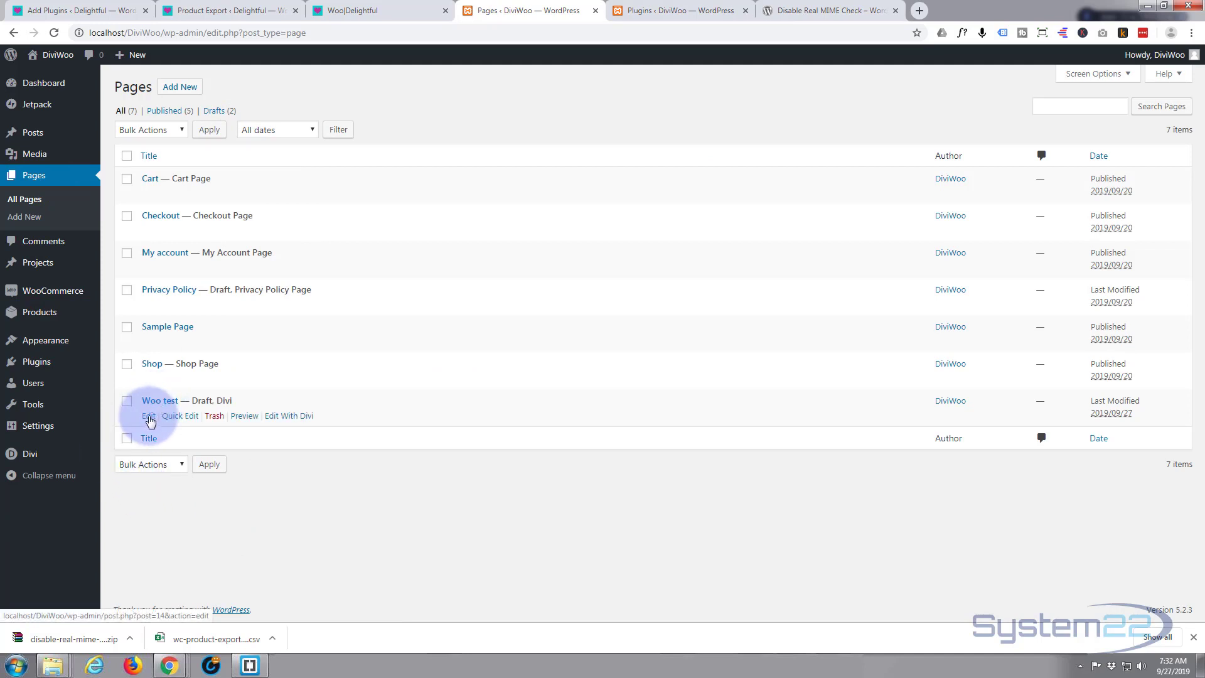
click(150, 419)
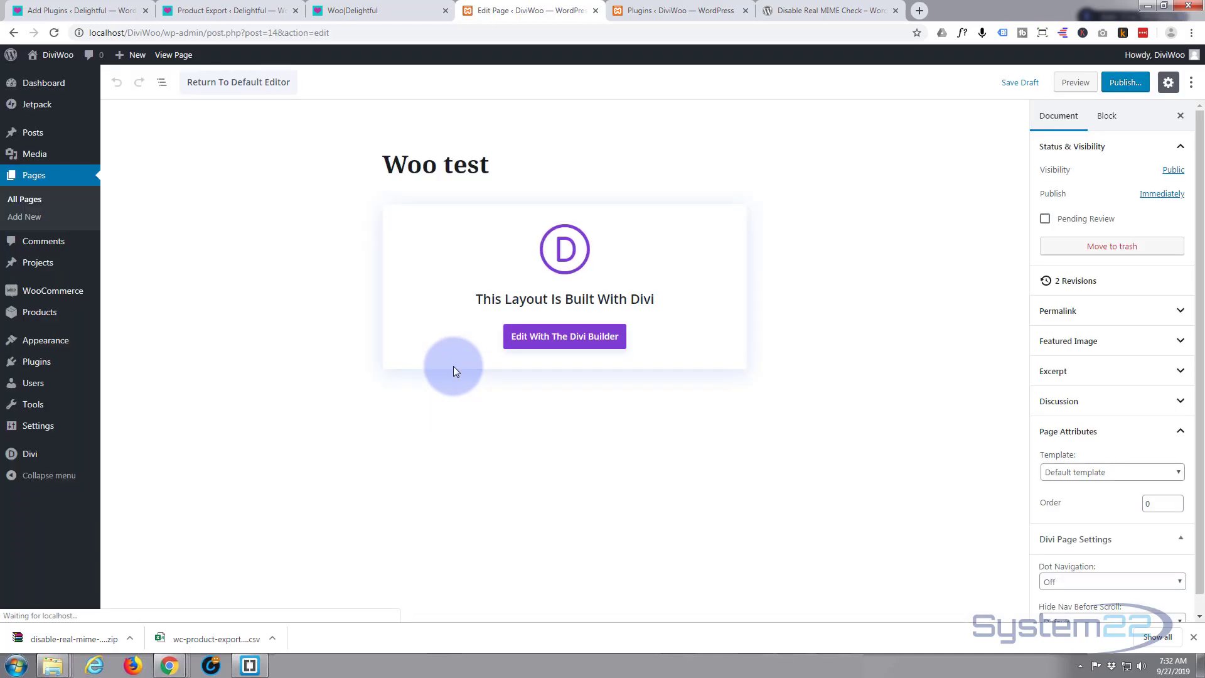
click(555, 343)
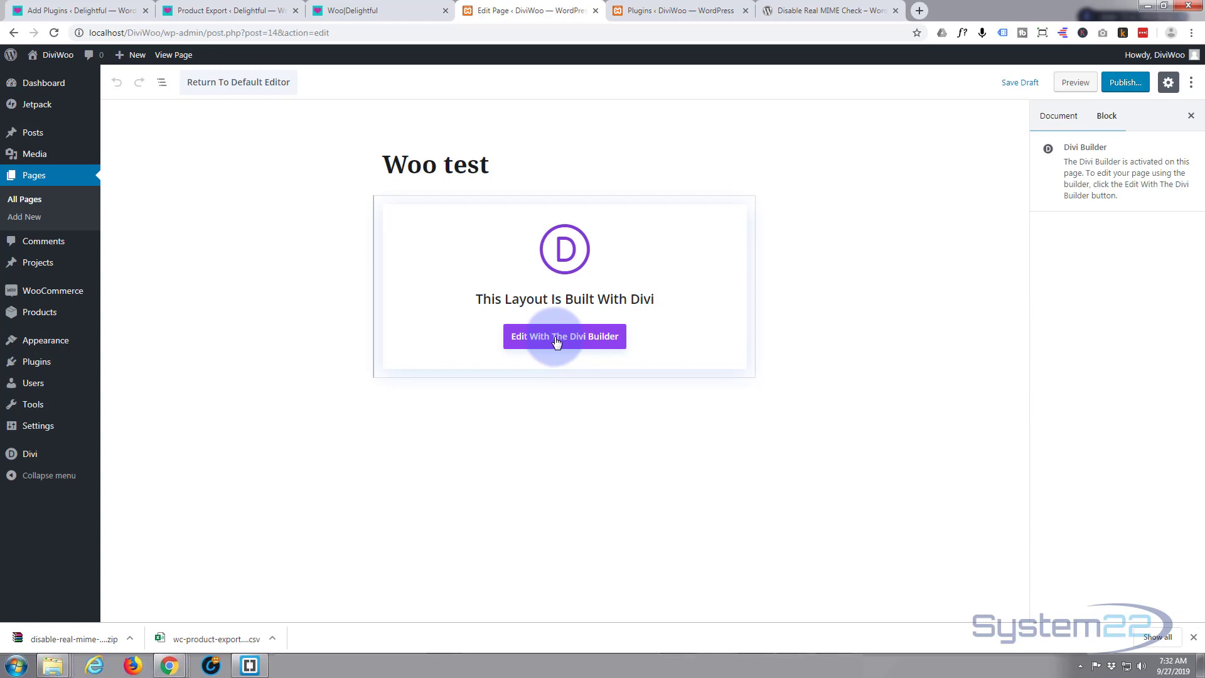
click(556, 342)
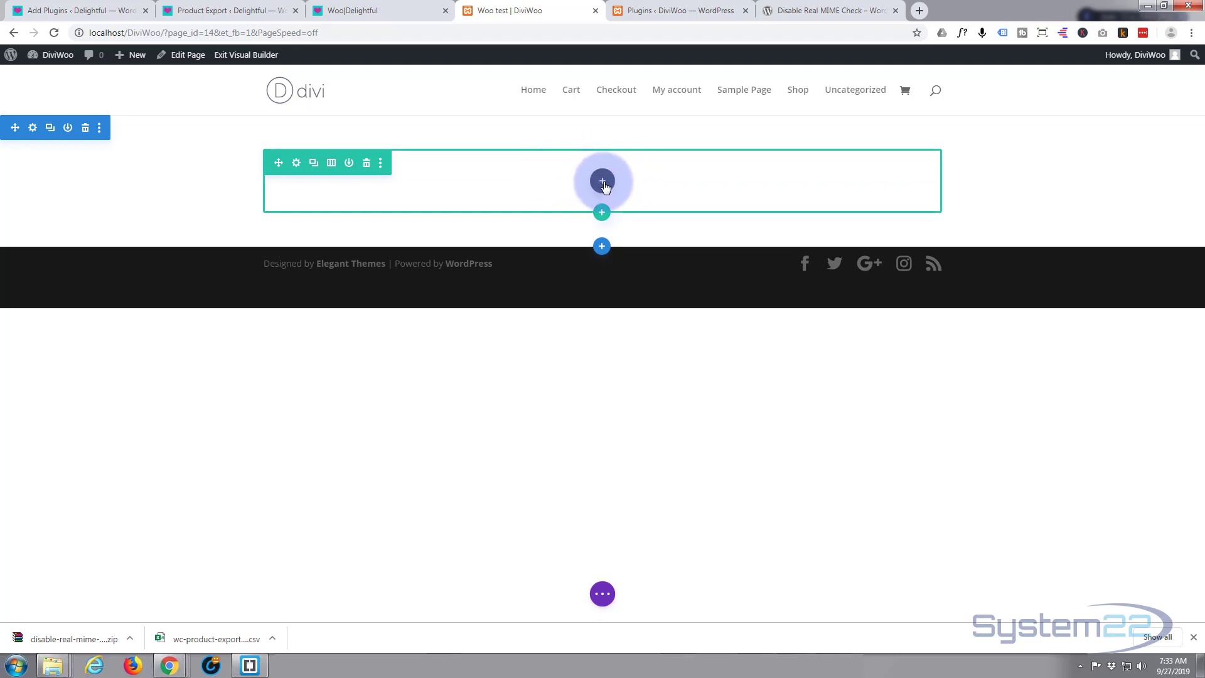
Insert a Shop module in the page's empty row, with Sale Products as its product type.
click(603, 181)
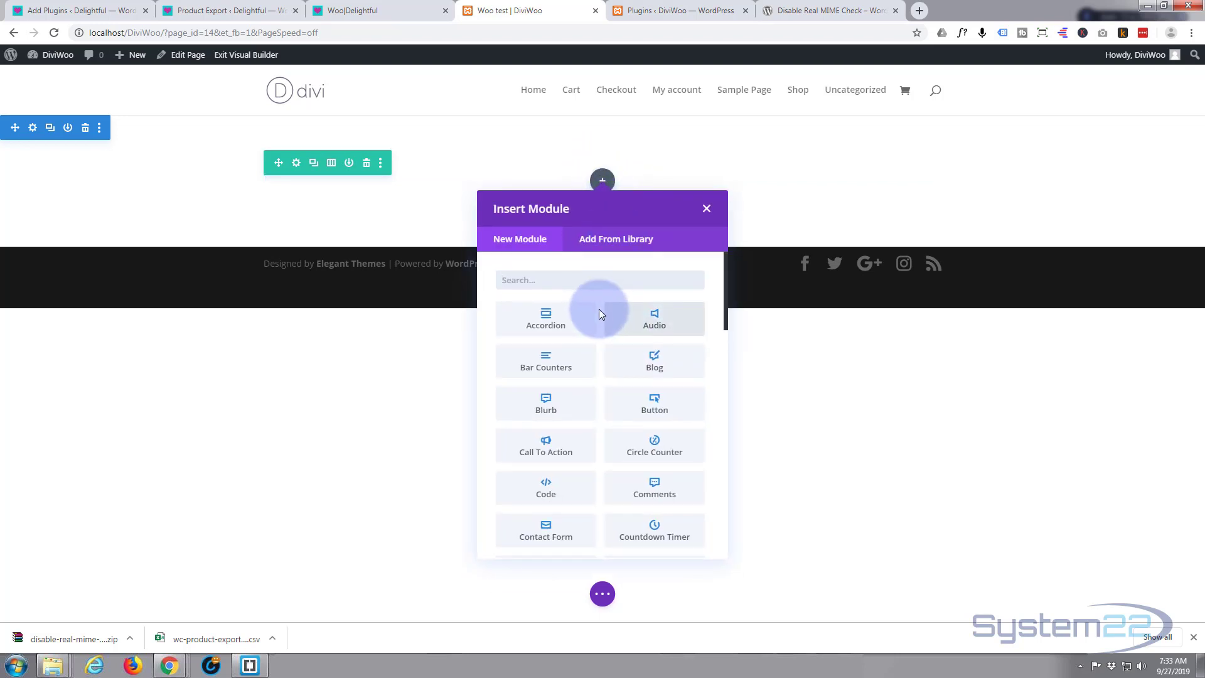
scroll(598, 308, down, 5)
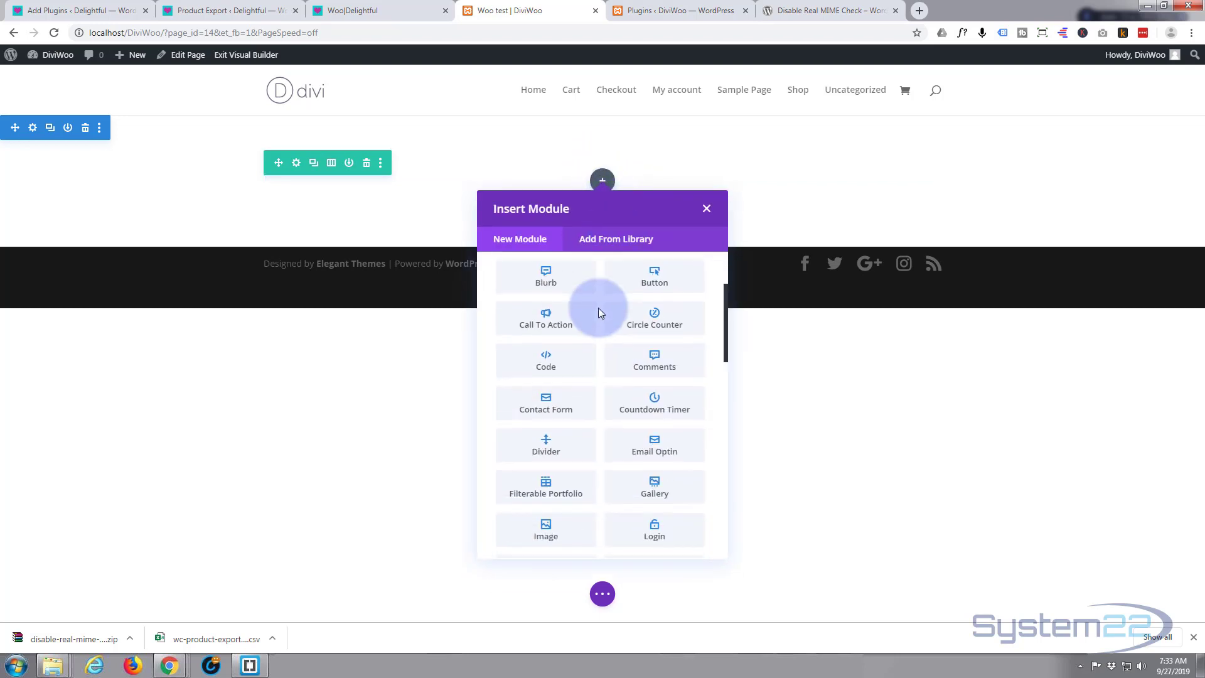
scroll(597, 308, down, 3)
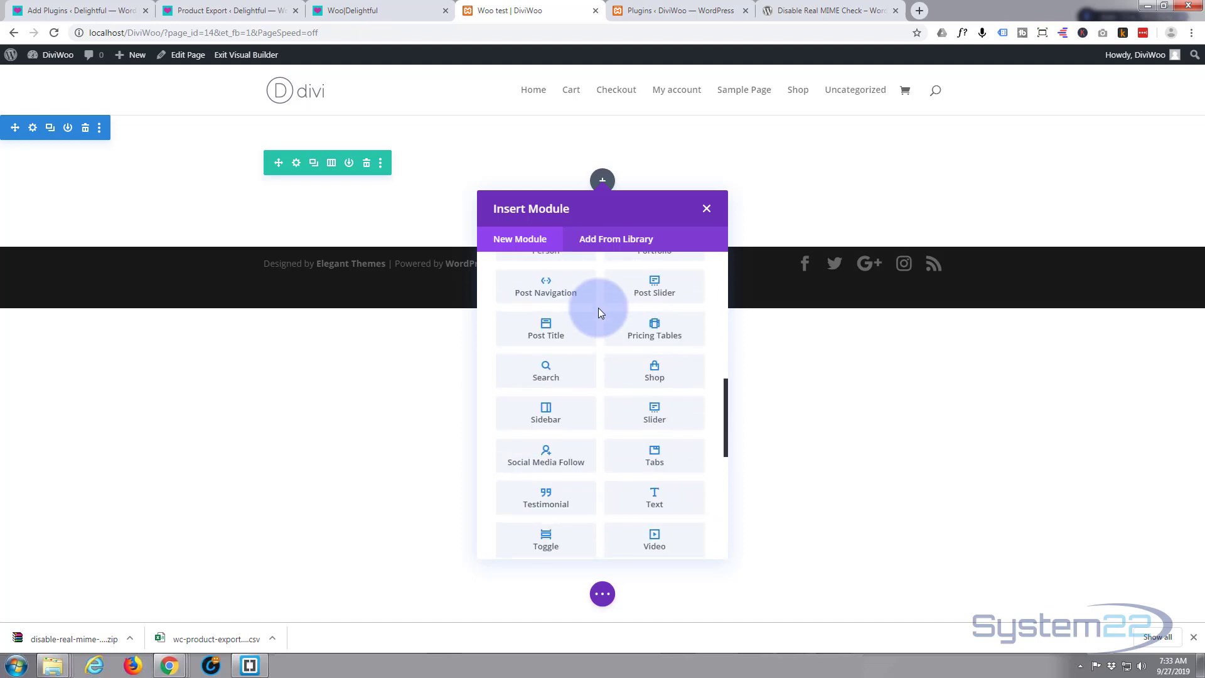
click(654, 380)
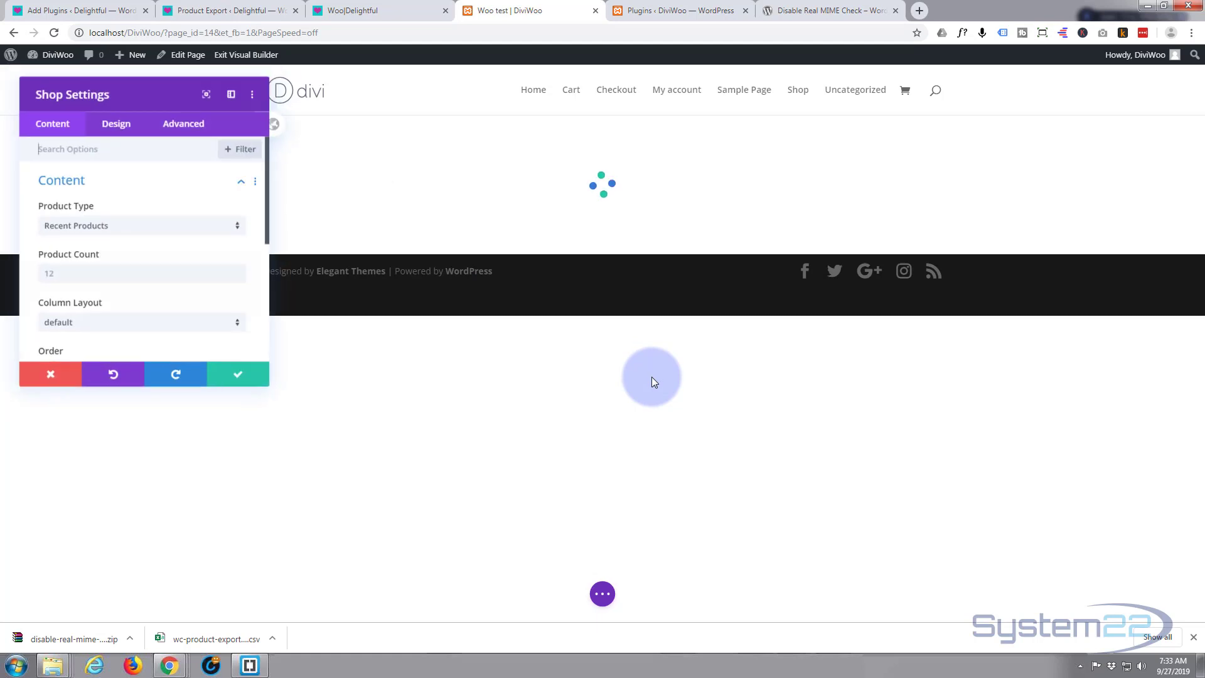
click(240, 232)
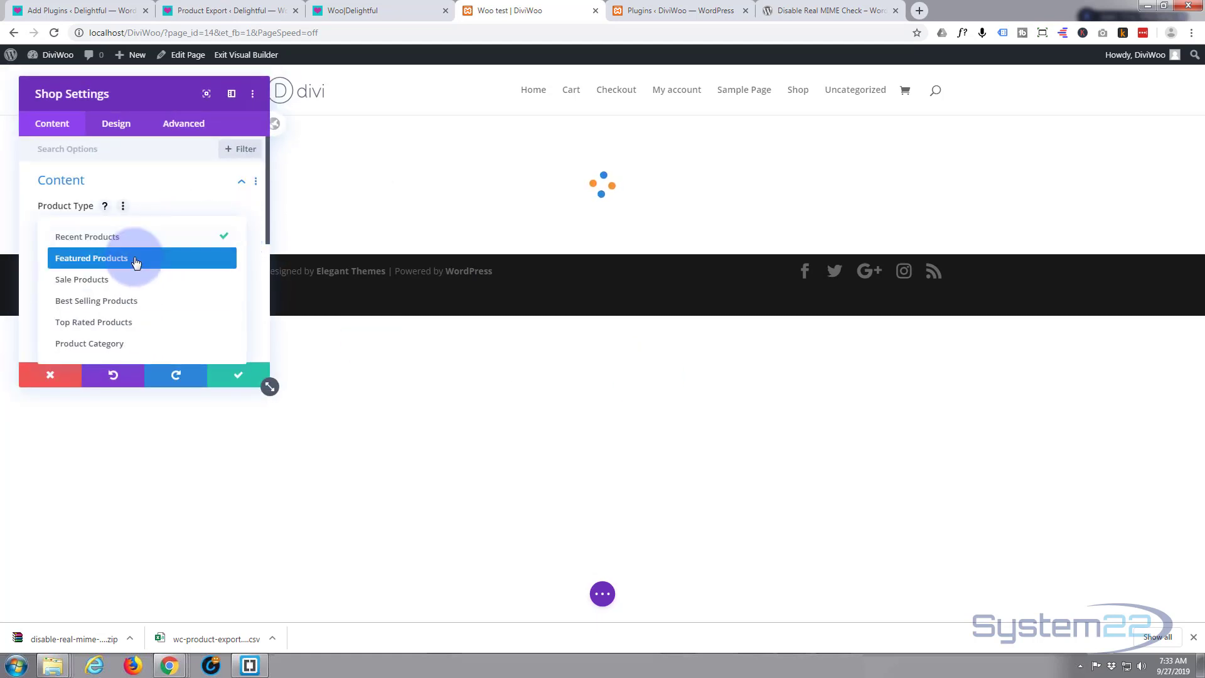
click(122, 279)
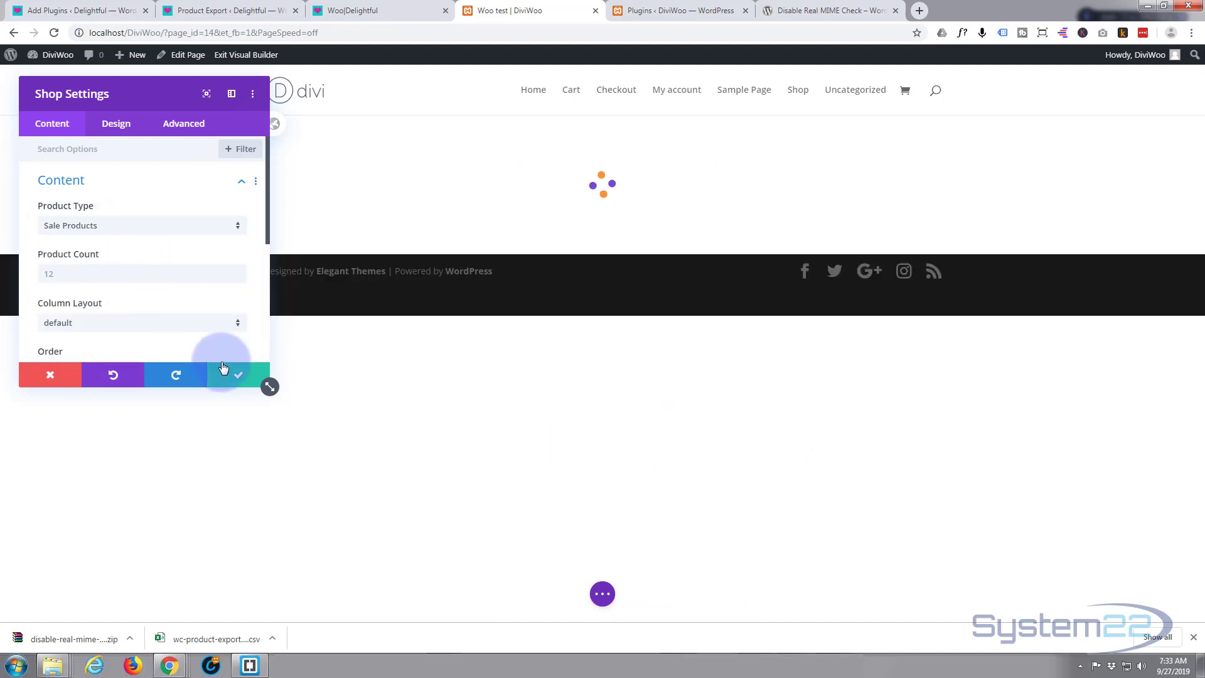
click(238, 374)
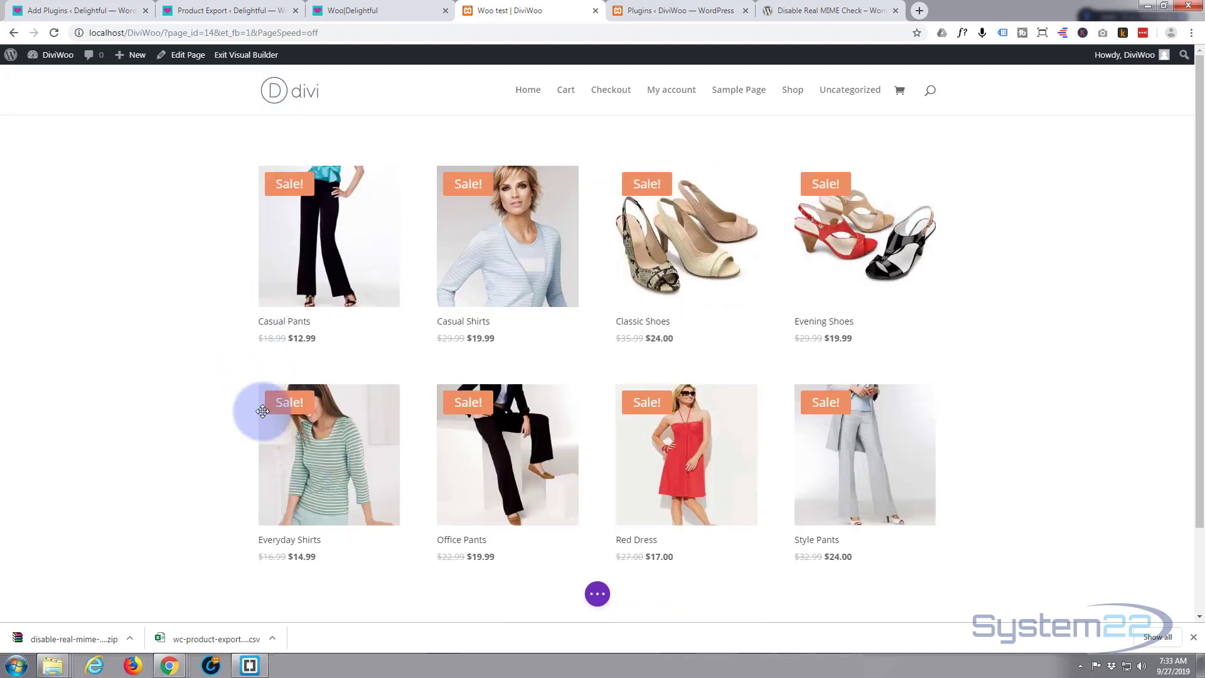
Save the Woo test page as a draft and exit the Visual Builder.
click(599, 597)
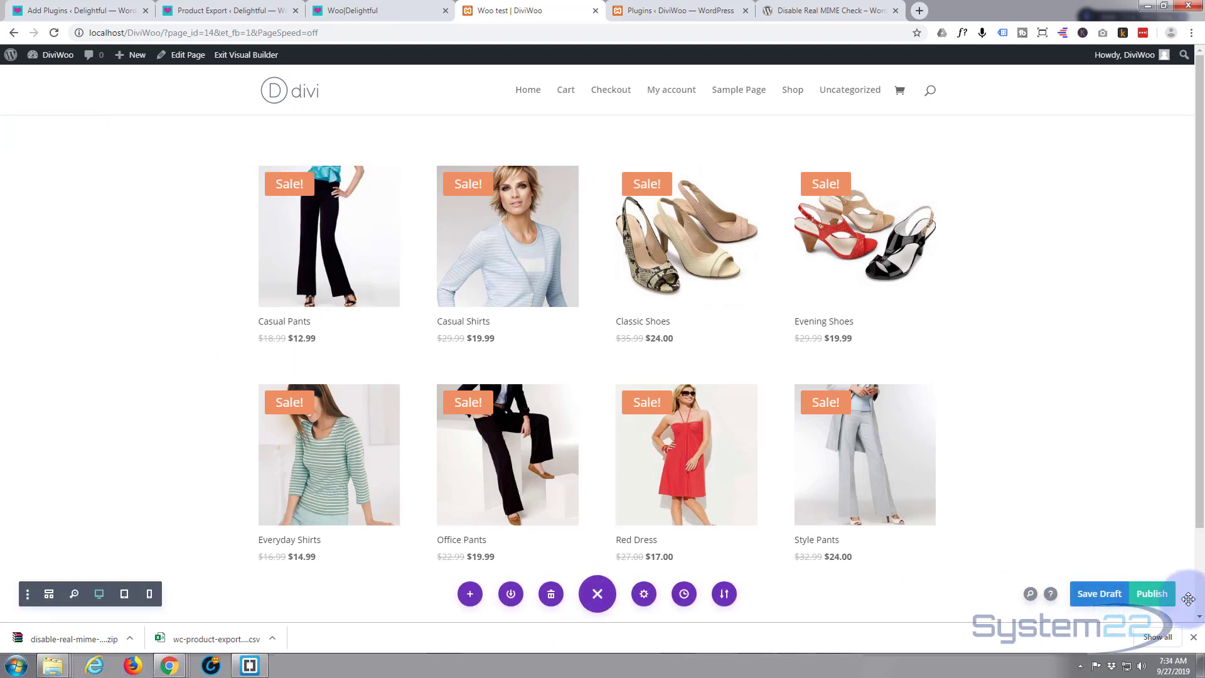
click(1102, 597)
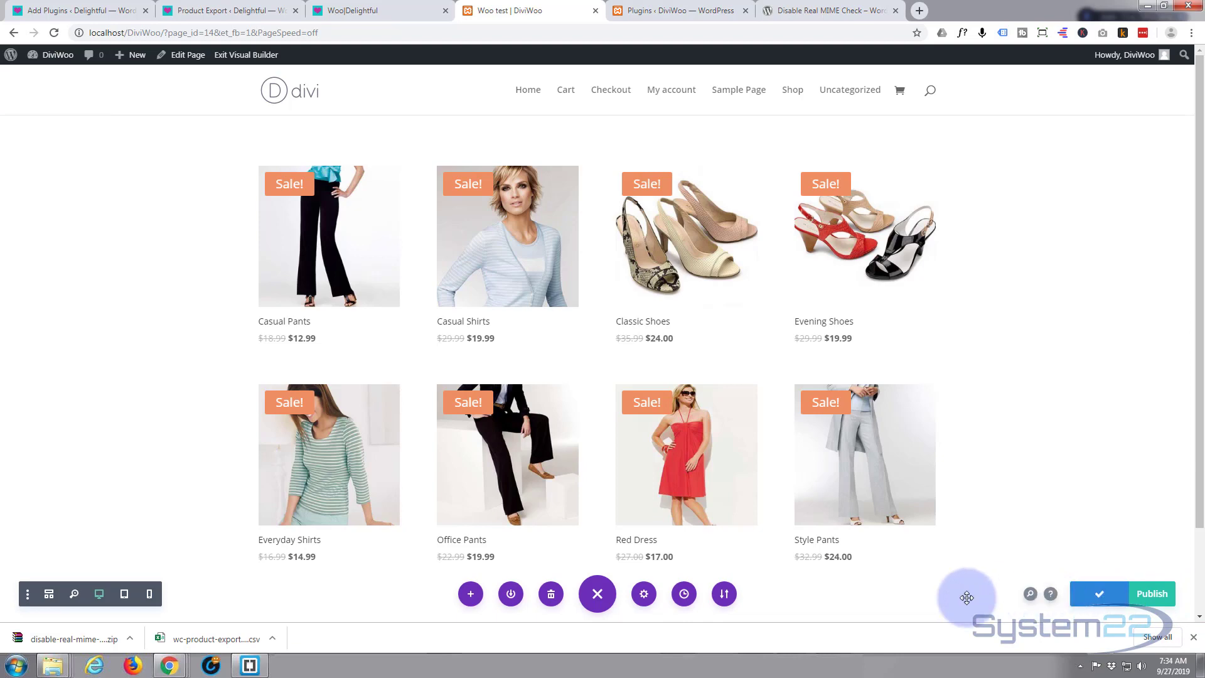
click(265, 55)
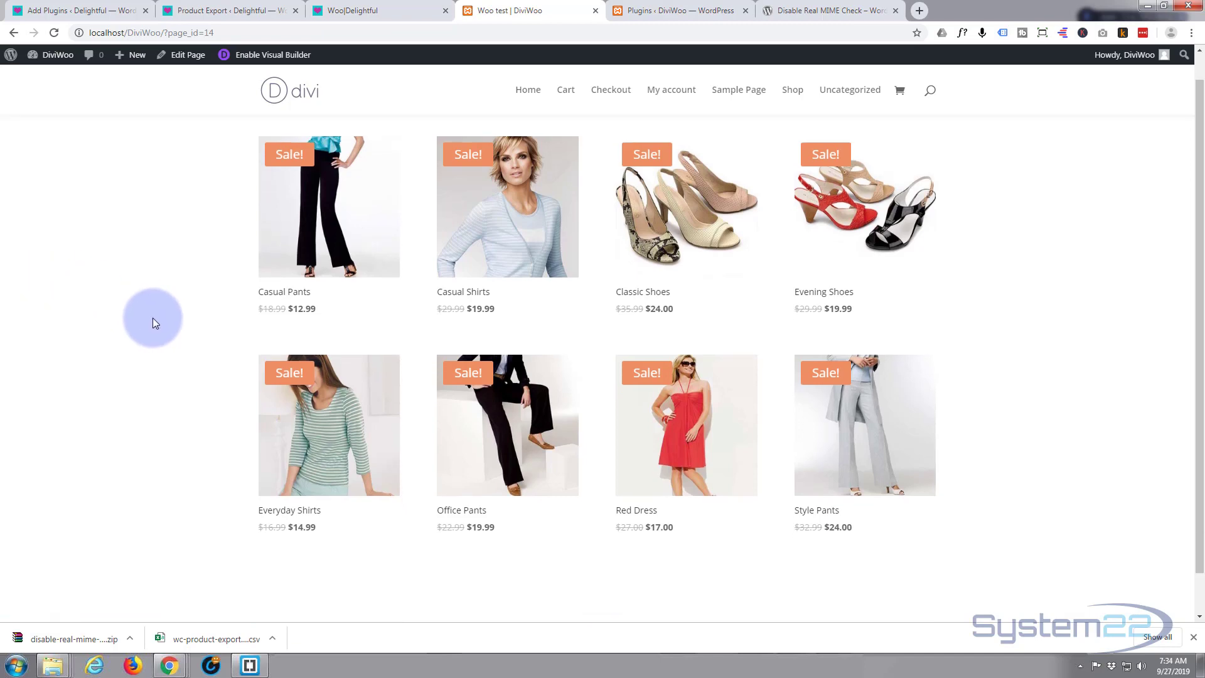
Look over the sale products on the Woo test page, view the Casual Pants product page and return.
scroll(154, 319, down, 2)
scroll(153, 321, up, 1)
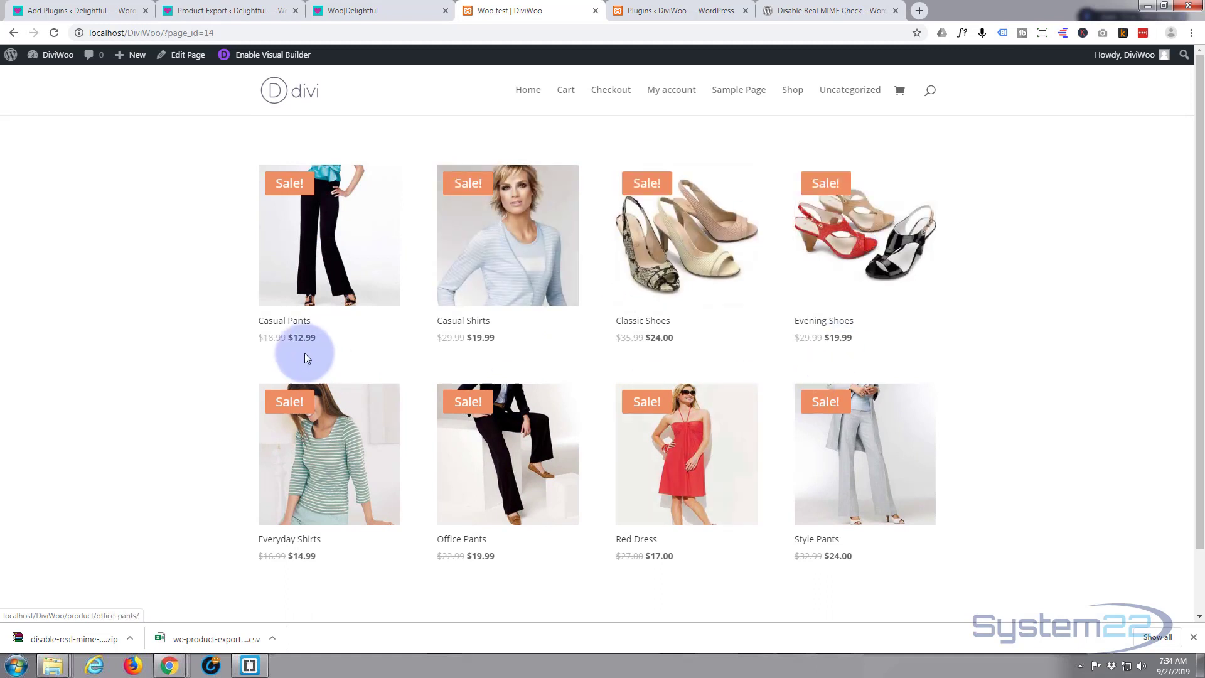
click(312, 258)
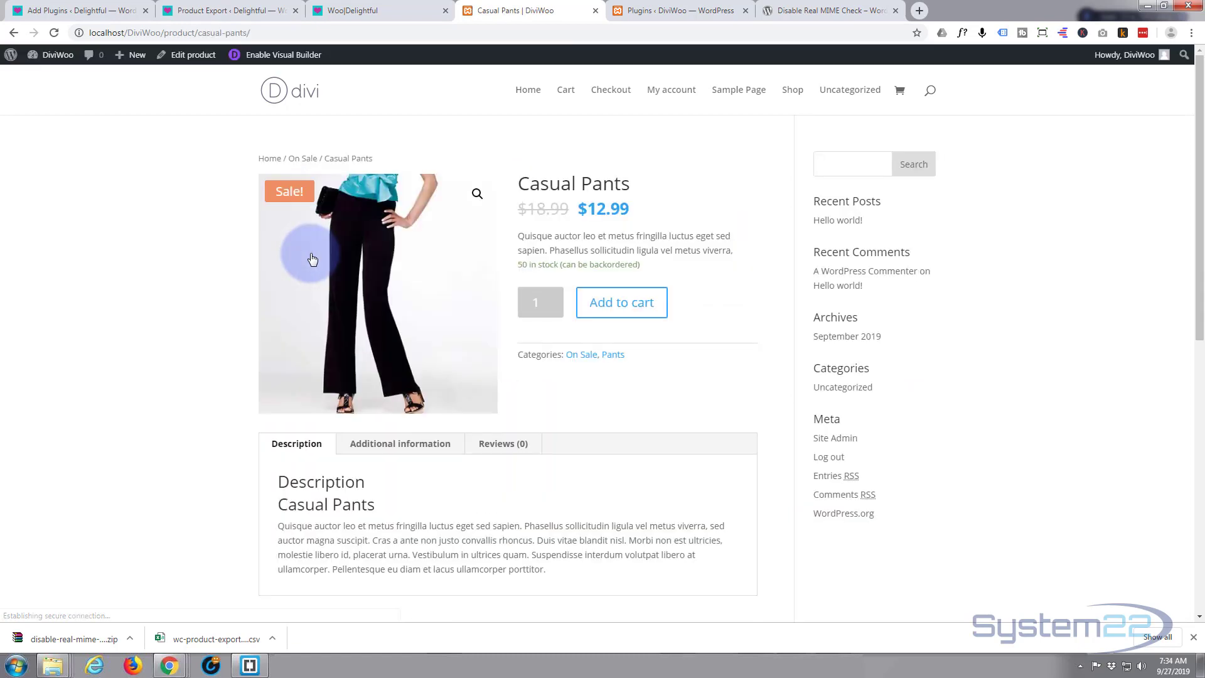
click(13, 34)
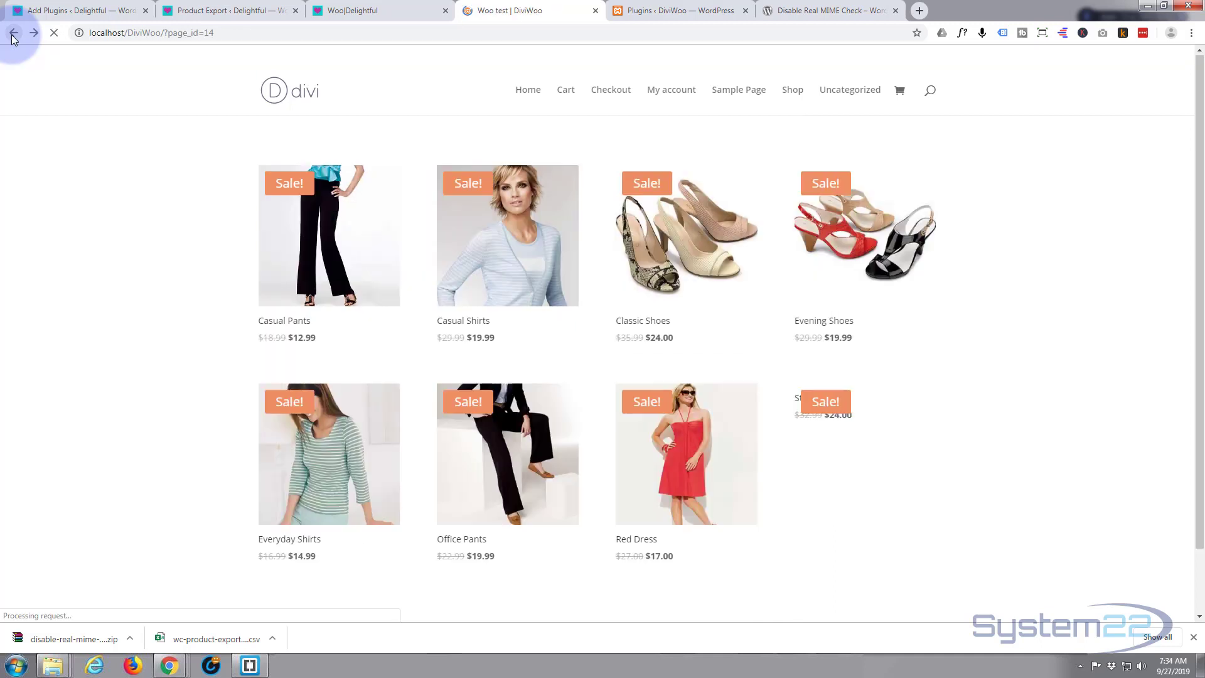